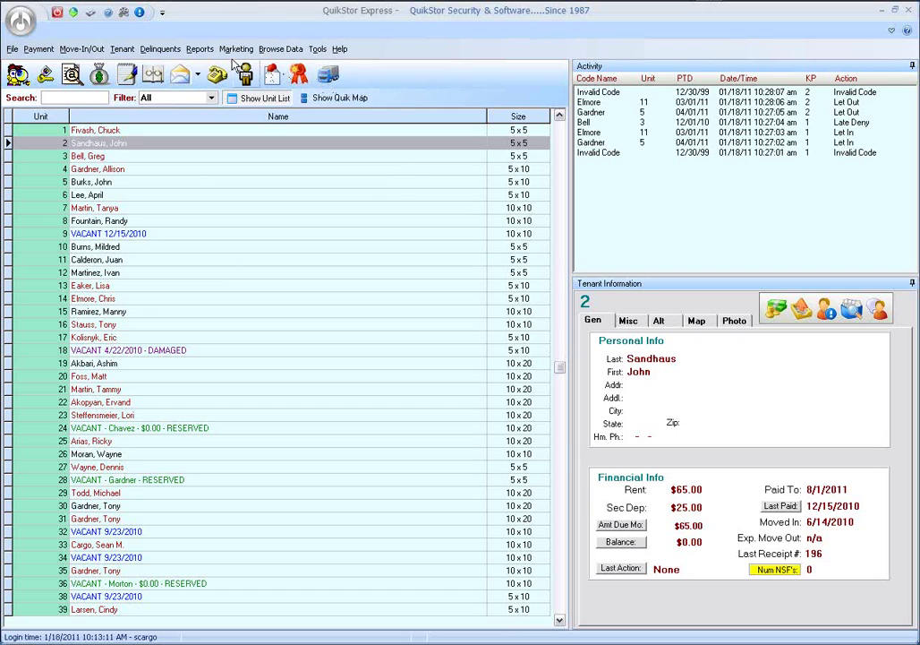
pyautogui.click(201, 50)
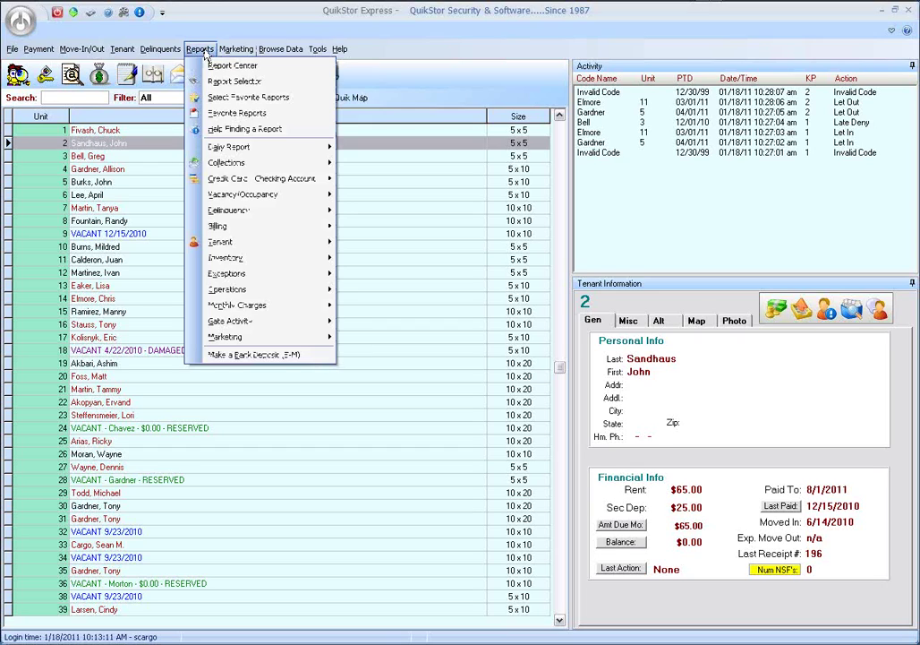
pyautogui.click(209, 53)
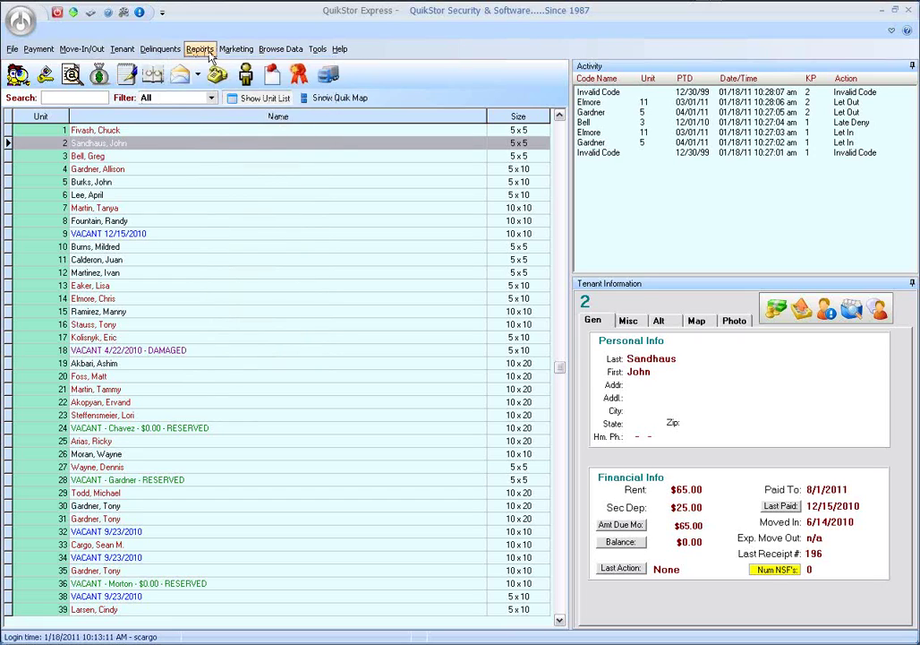
pyautogui.click(210, 53)
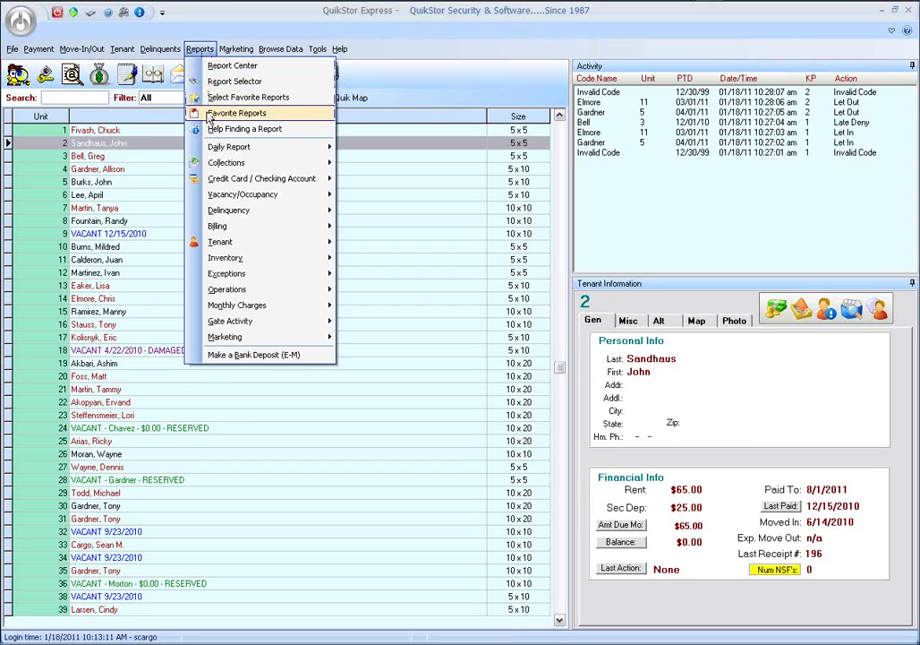
pyautogui.click(416, 97)
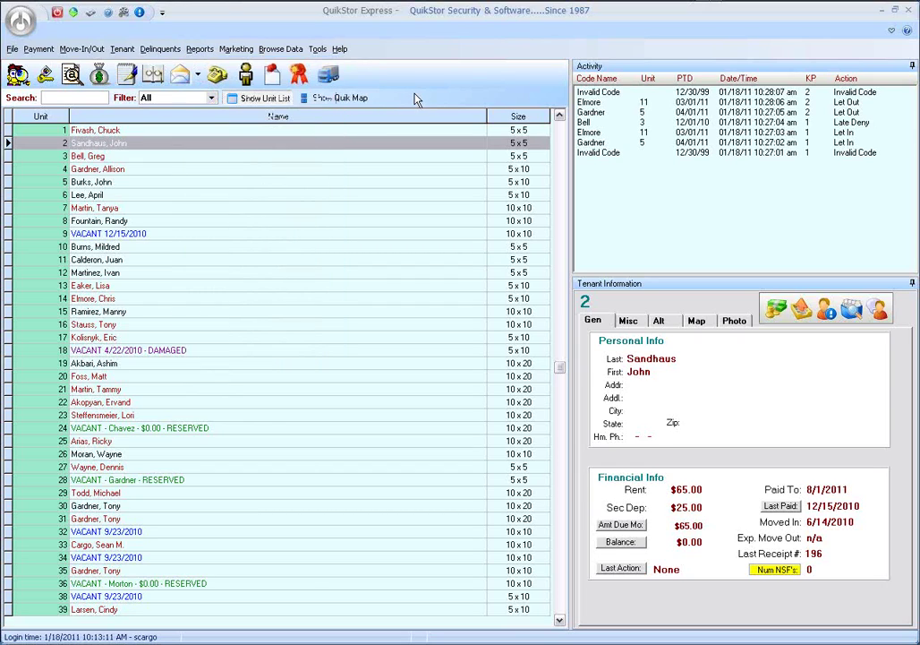
# Step: Switch the interface to QSX Modern Style and display its report commands
pyautogui.click(163, 14)
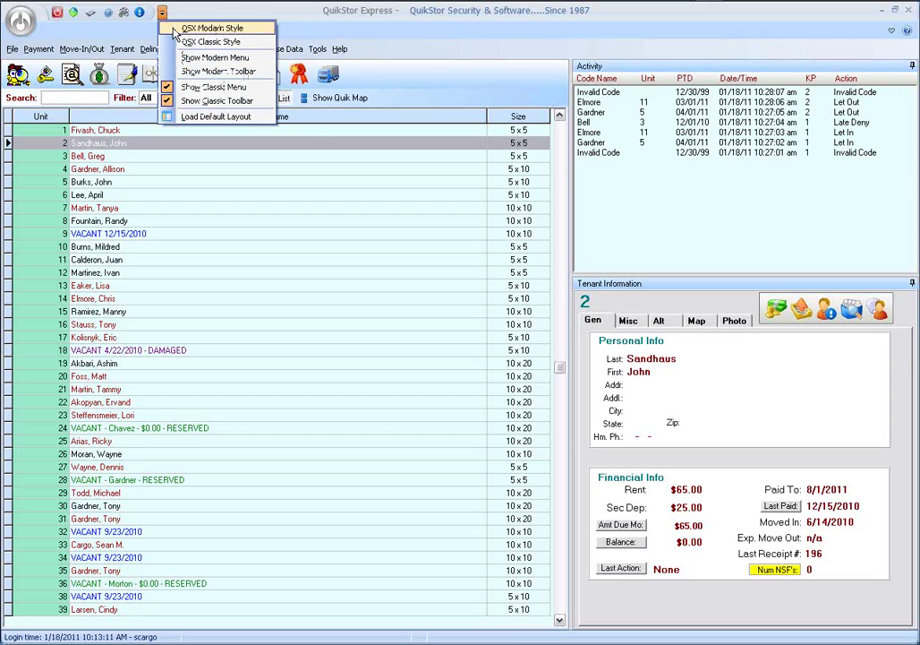
pyautogui.click(212, 28)
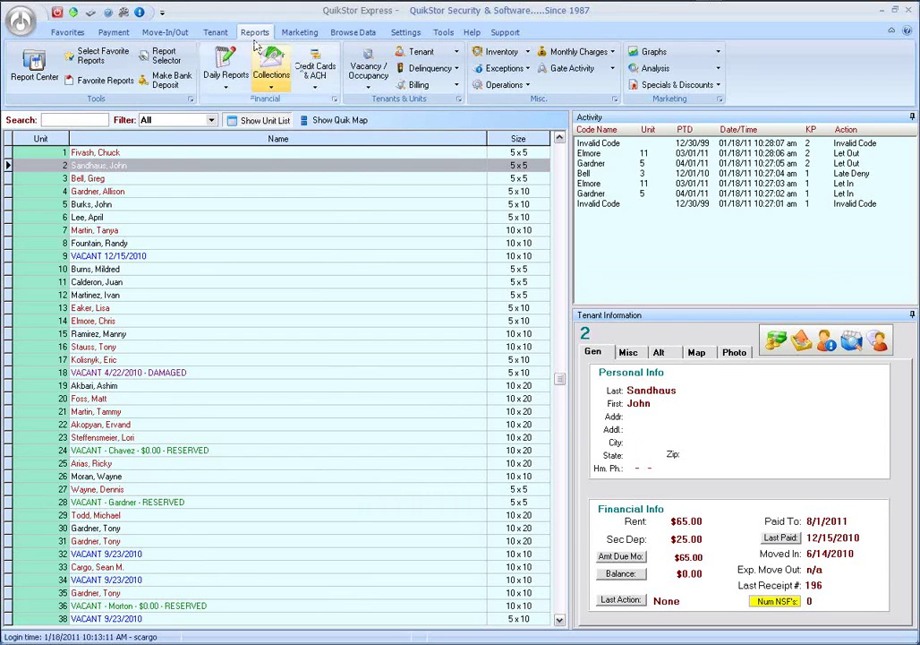
pyautogui.click(68, 32)
pyautogui.click(254, 33)
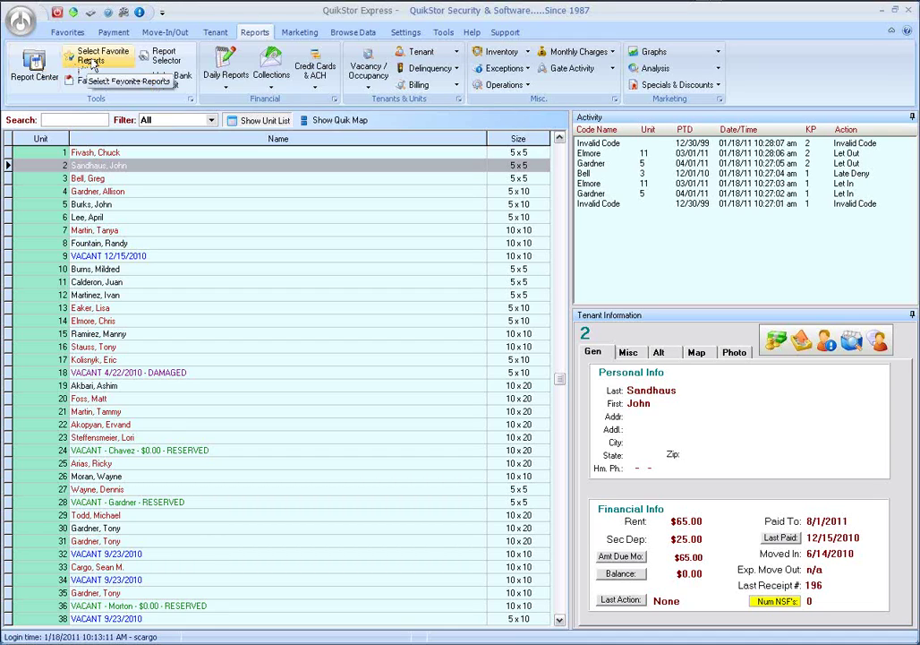
# Step: Enable Show Classic Menu alongside the modern one and check its list of report commands
pyautogui.click(162, 12)
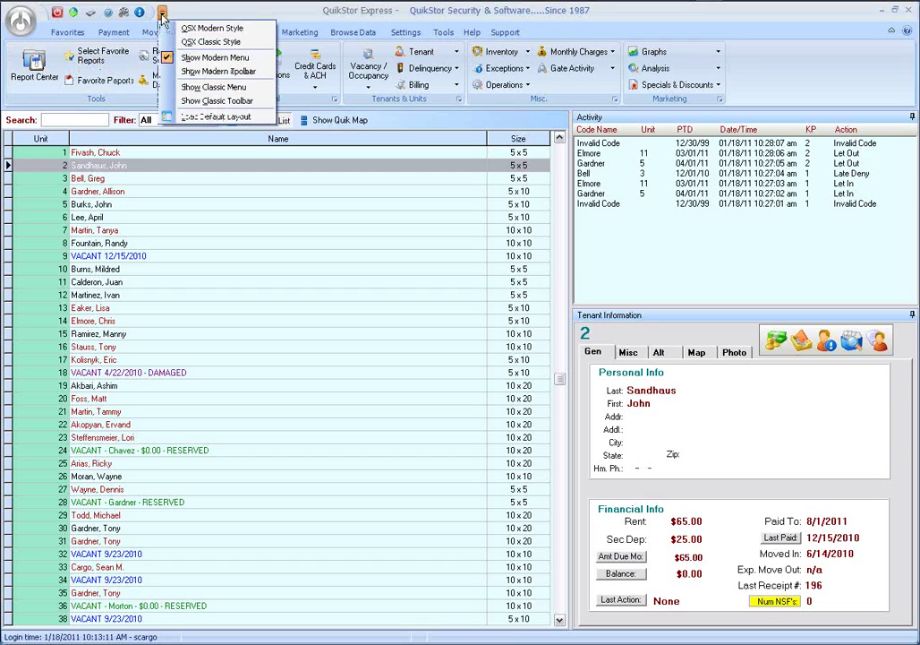
pyautogui.click(178, 88)
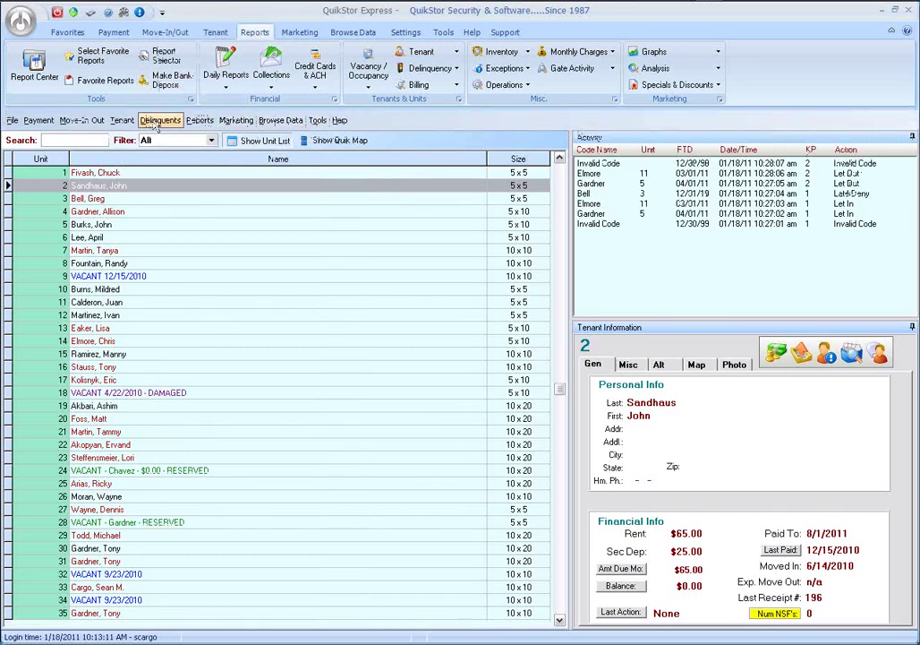
pyautogui.click(200, 123)
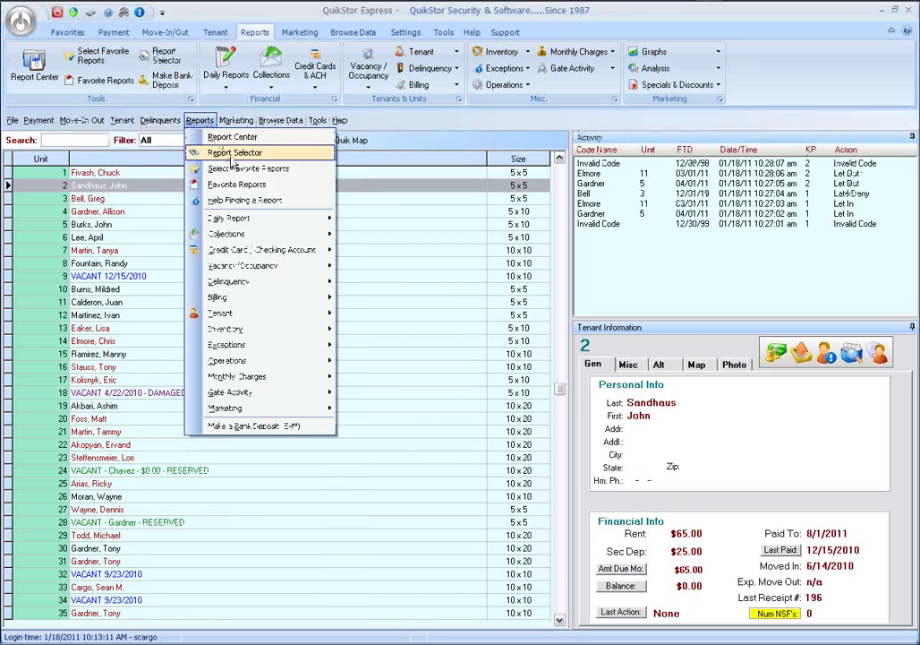
pyautogui.click(201, 122)
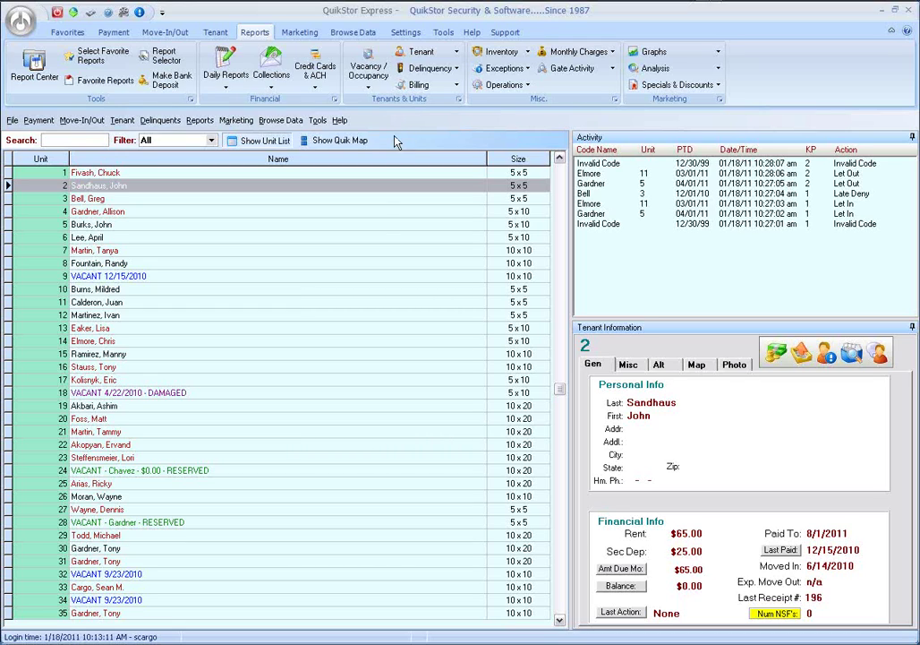
# Step: Open the Report Center and show the Daily Reports category
pyautogui.click(36, 65)
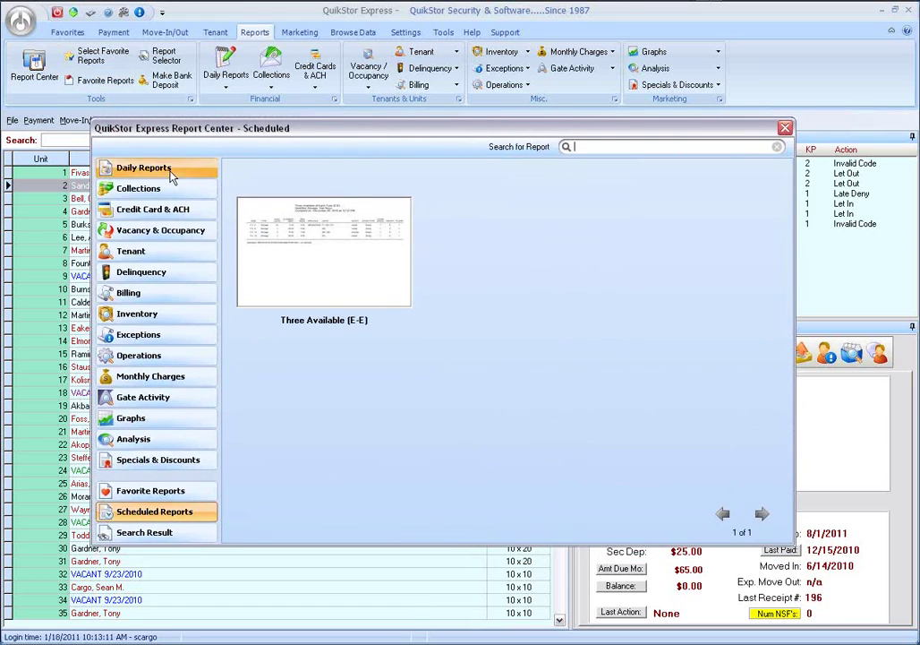
pyautogui.click(170, 170)
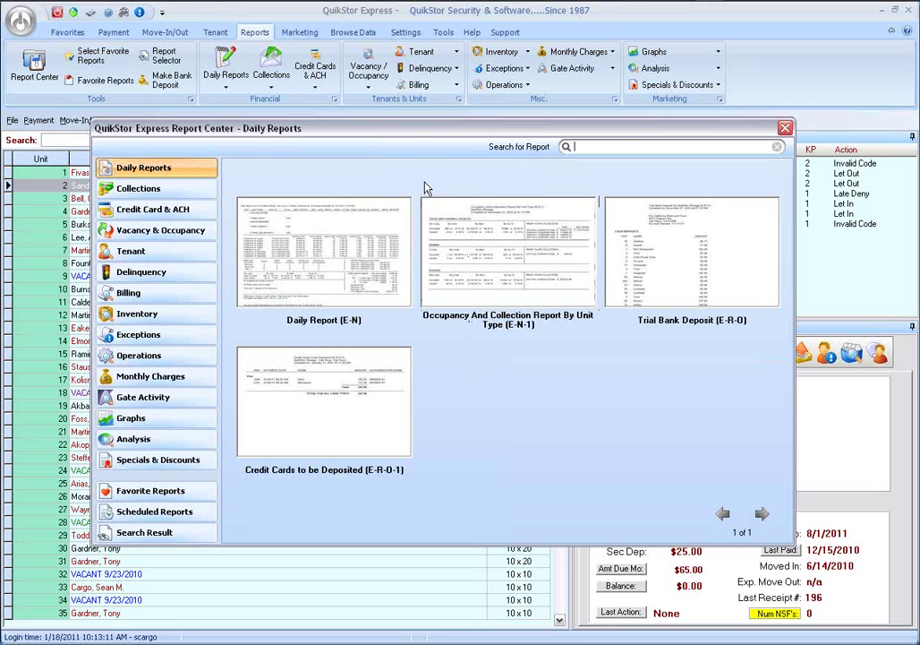
pyautogui.moveTo(407, 133)
pyautogui.mouseDown()
pyautogui.moveTo(410, 119)
pyautogui.moveTo(420, 131)
pyautogui.mouseUp()
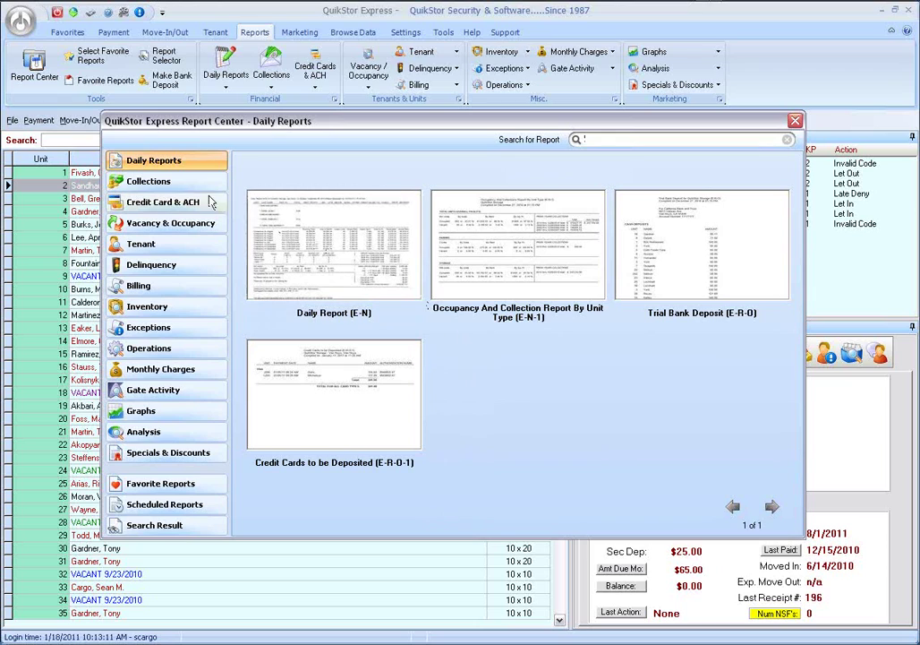
# Step: Browse the Collections, Credit Card & ACH, Vacancy & Occupancy, Tenant and Delinquency report categories, including both pages of Delinquency
pyautogui.click(159, 181)
pyautogui.click(158, 205)
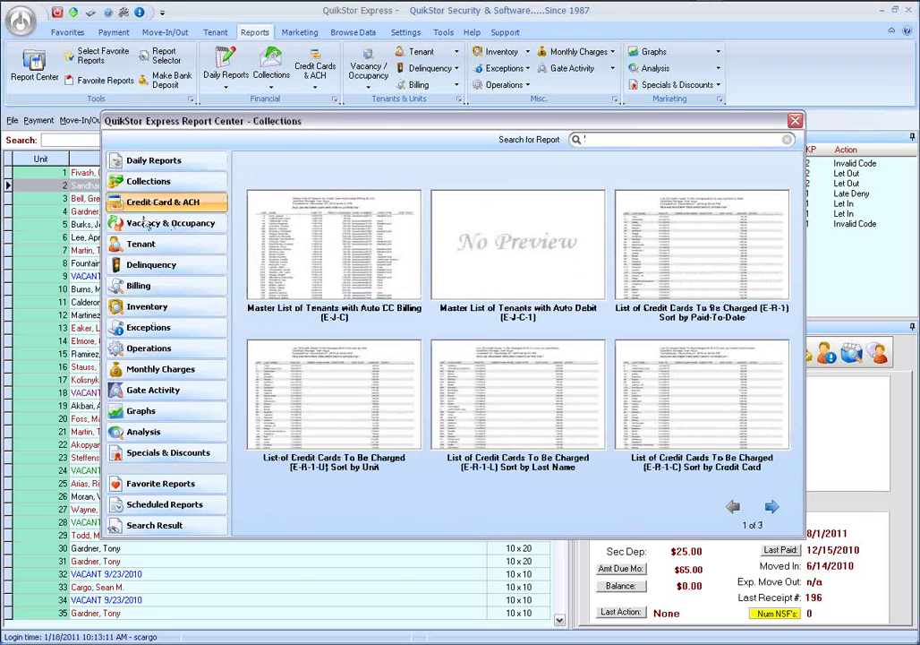
pyautogui.click(143, 224)
pyautogui.click(139, 248)
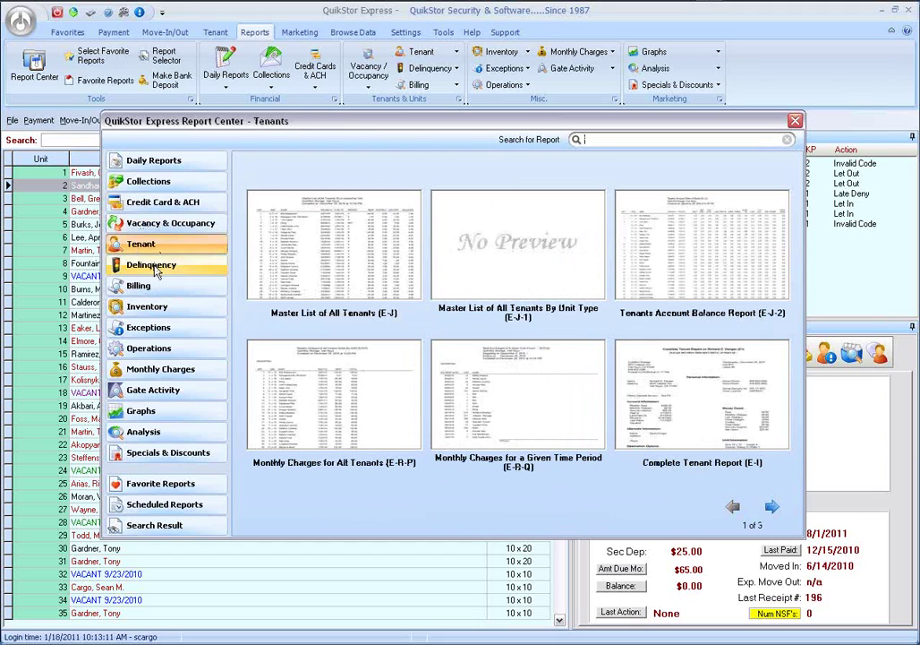
pyautogui.click(156, 269)
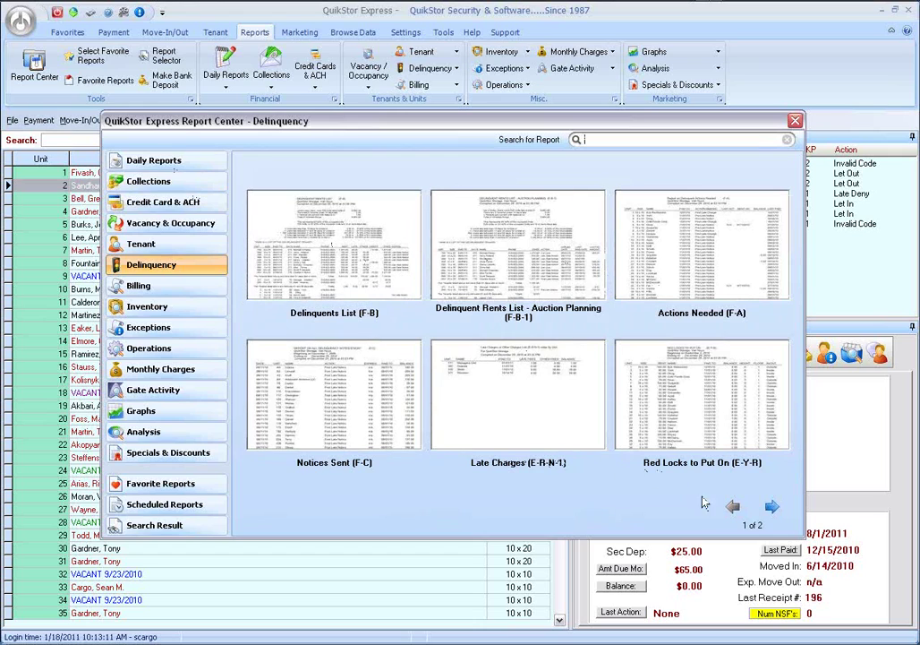
pyautogui.click(773, 508)
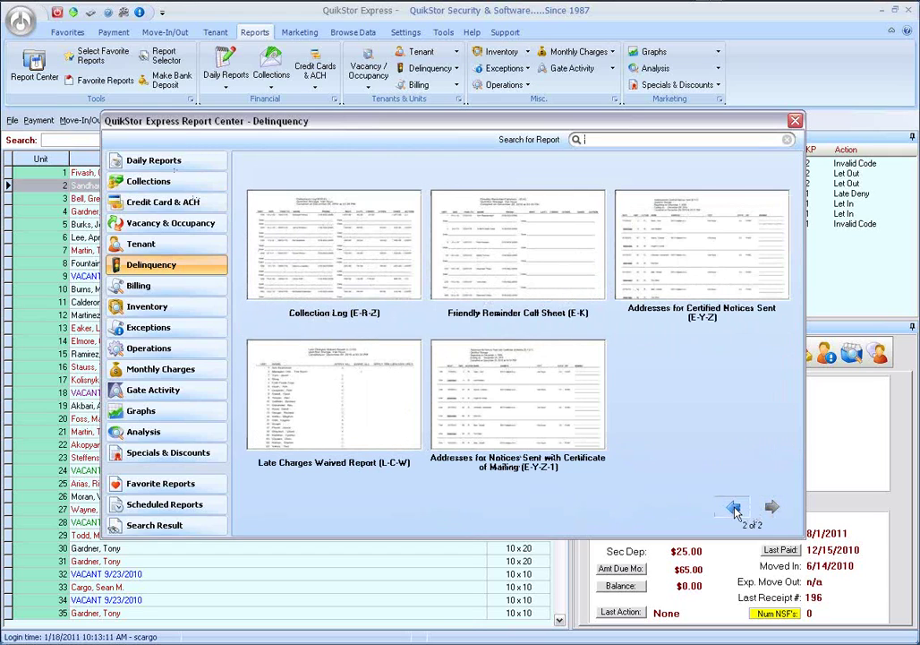
pyautogui.click(734, 508)
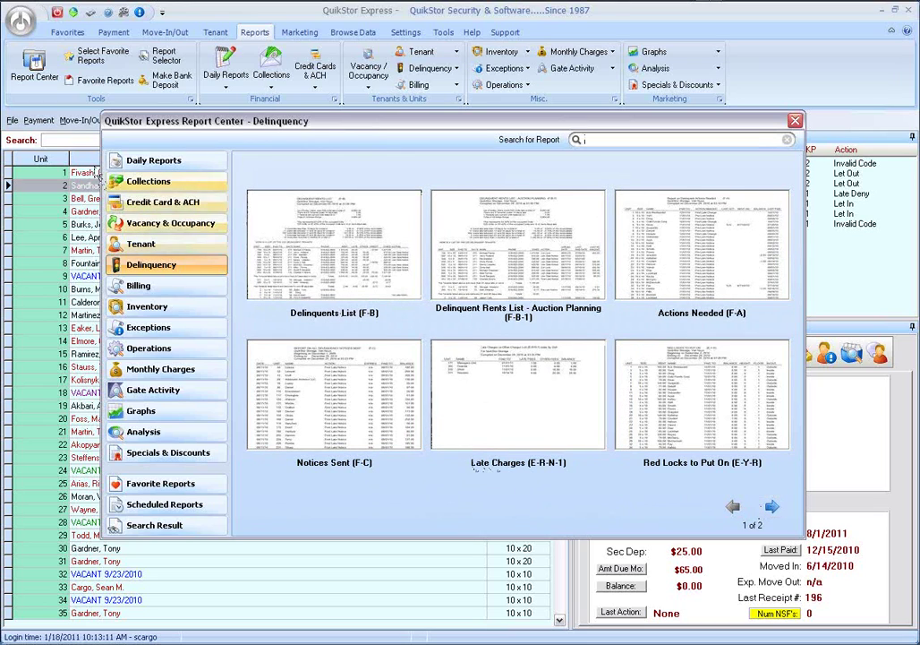
# Step: Return to the Daily Reports category and view the enlarged sample of Daily Report (E-N)
pyautogui.click(143, 161)
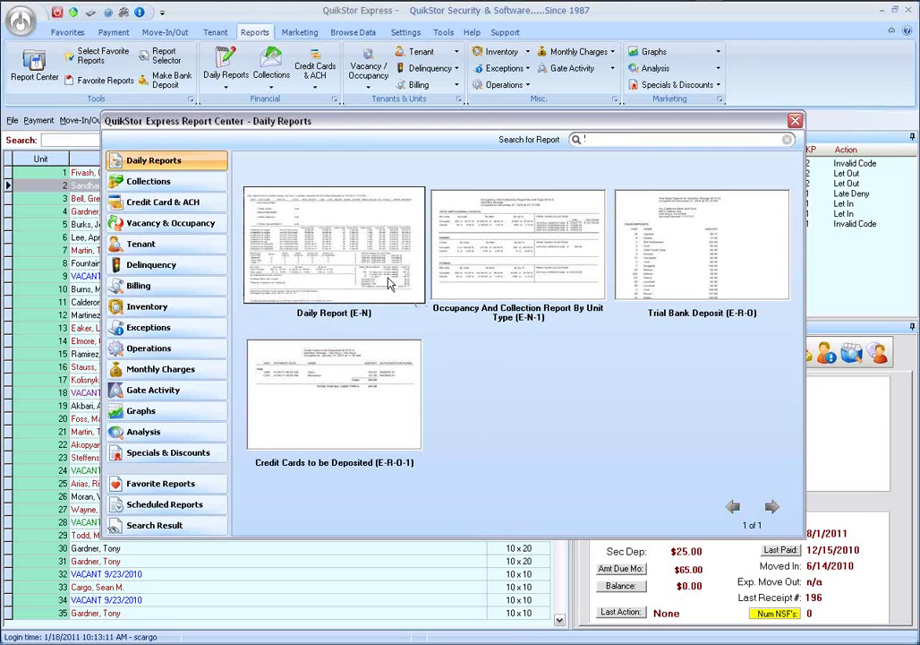
pyautogui.doubleClick(348, 252)
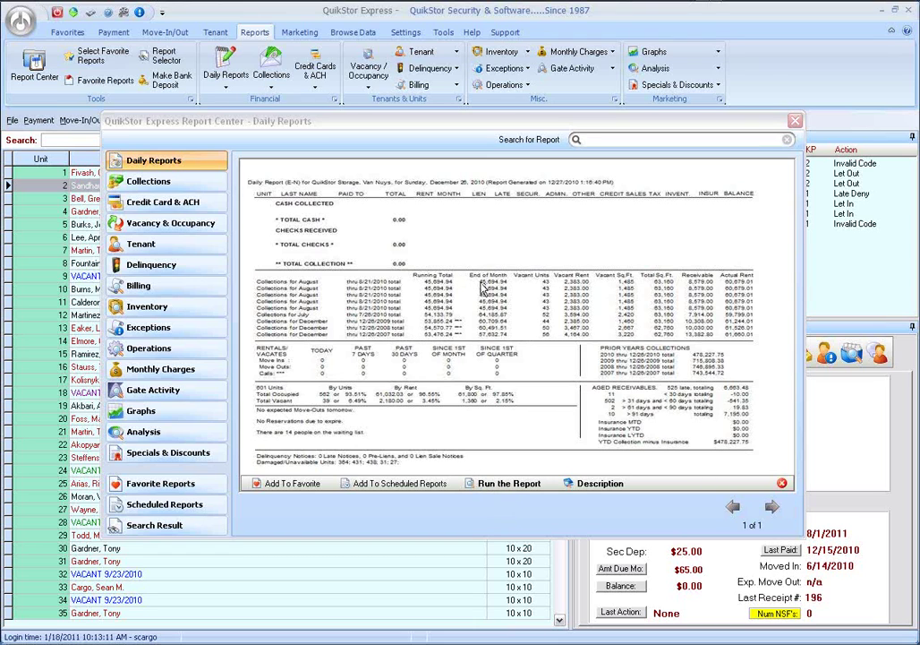
pyautogui.click(387, 231)
pyautogui.click(351, 260)
# Step: Read the description of Daily Report (E-N), highlighting "5 Minute Manager" in the text, and close the sample
pyautogui.click(591, 485)
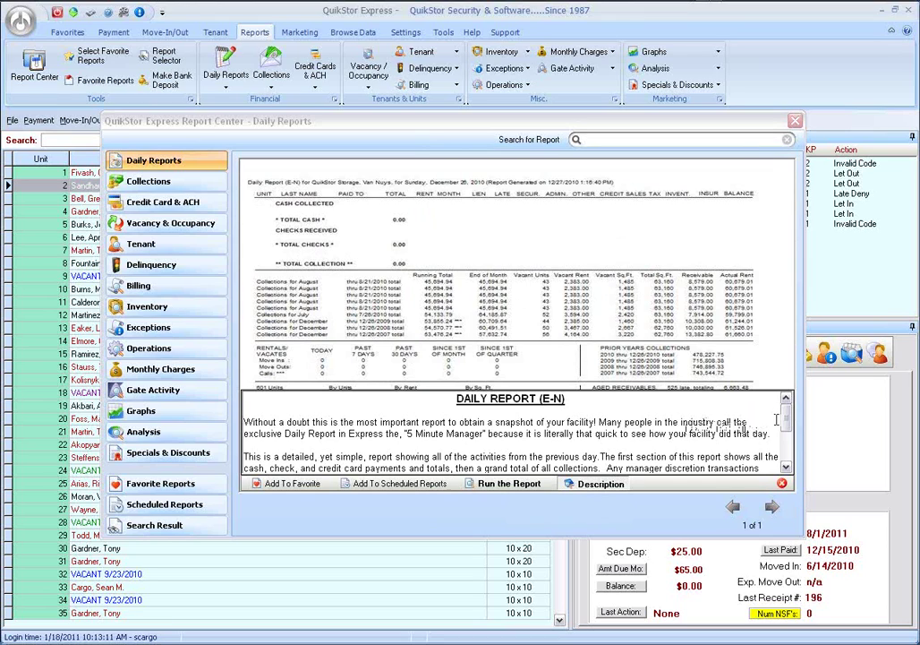
pyautogui.moveTo(788, 423)
pyautogui.mouseDown()
pyautogui.moveTo(788, 455)
pyautogui.moveTo(788, 422)
pyautogui.mouseUp()
pyautogui.moveTo(482, 434); pyautogui.dragTo(402, 434)
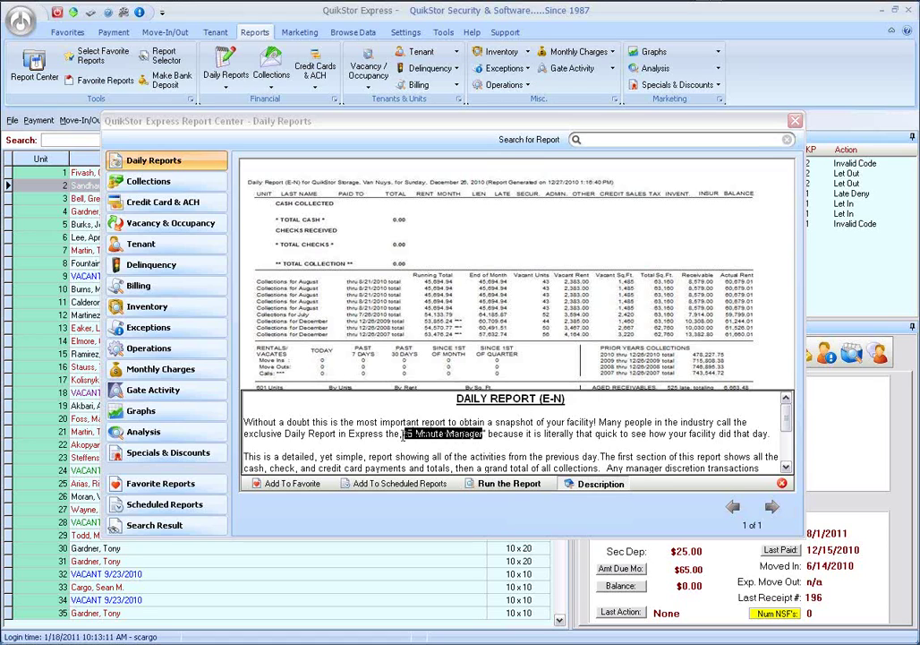
pyautogui.click(438, 433)
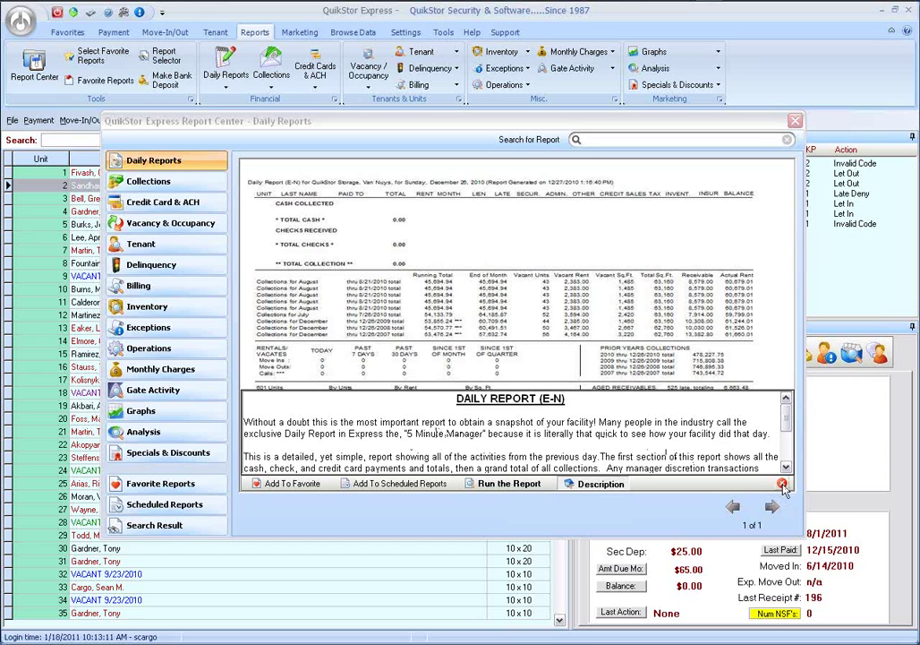
pyautogui.click(782, 484)
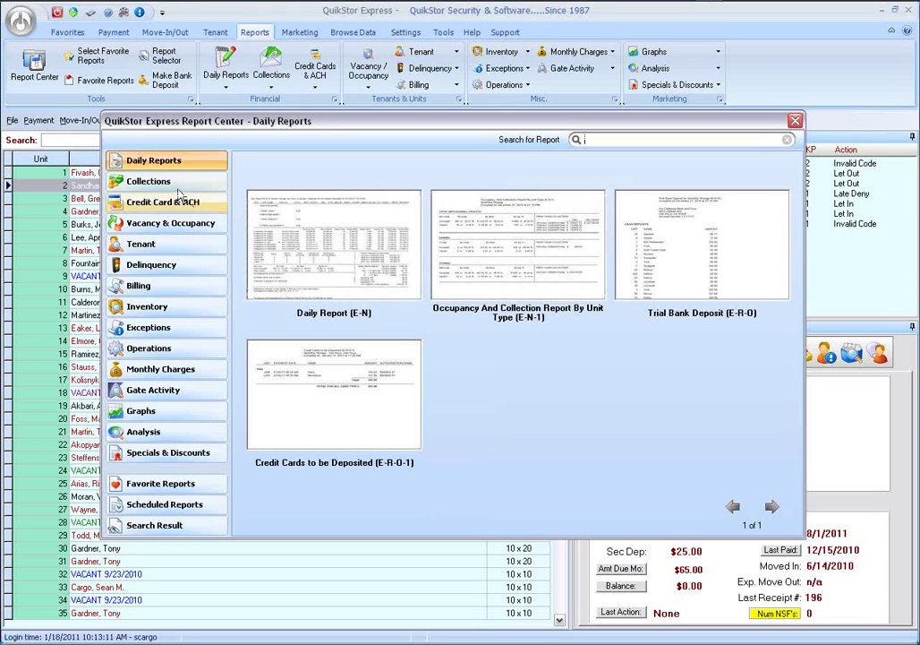
# Step: Examine the Daily Analysis (E-R-E) sample in the Collections category and close it
pyautogui.click(146, 181)
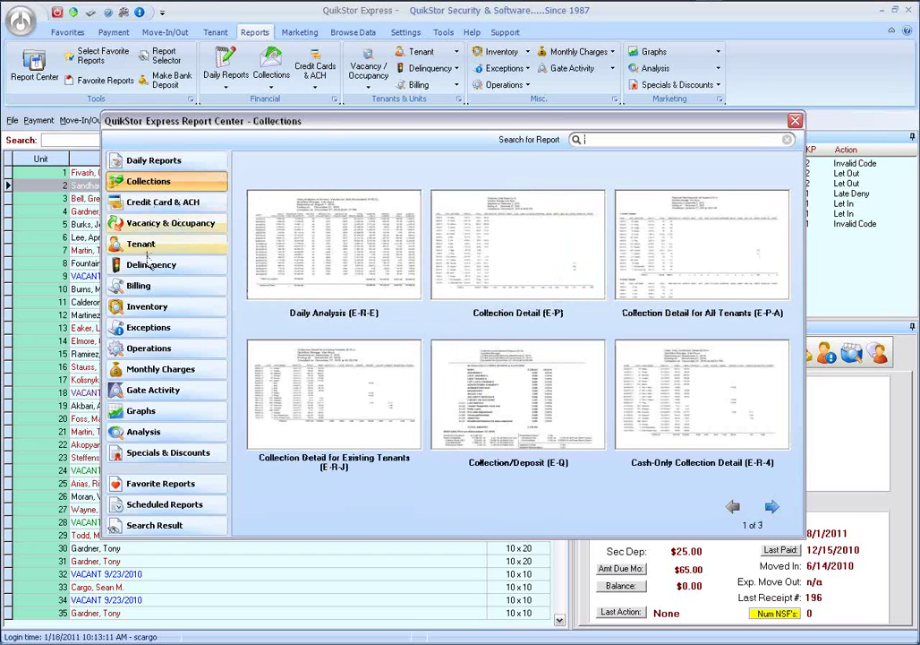
pyautogui.click(342, 261)
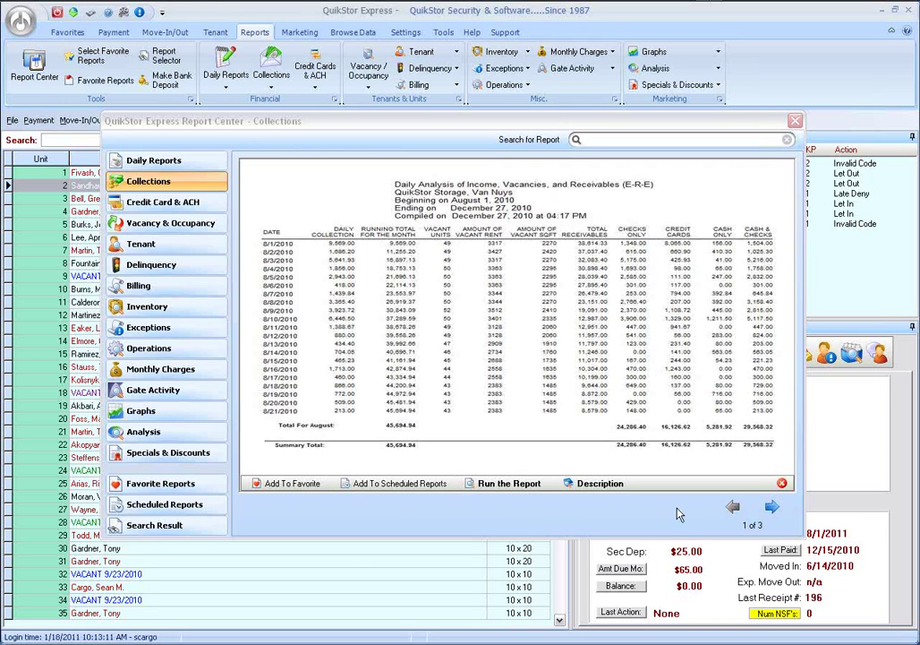
pyautogui.click(782, 485)
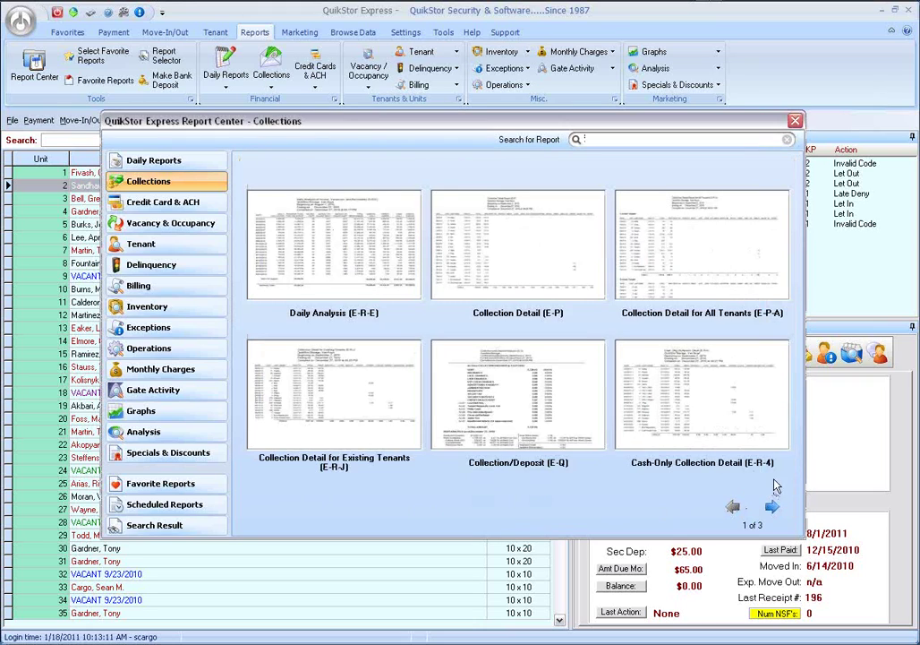
# Step: Run the Collection Detail (E-P) report for 01/01/2011 to 01/18/2011, then close its preview
pyautogui.doubleClick(499, 257)
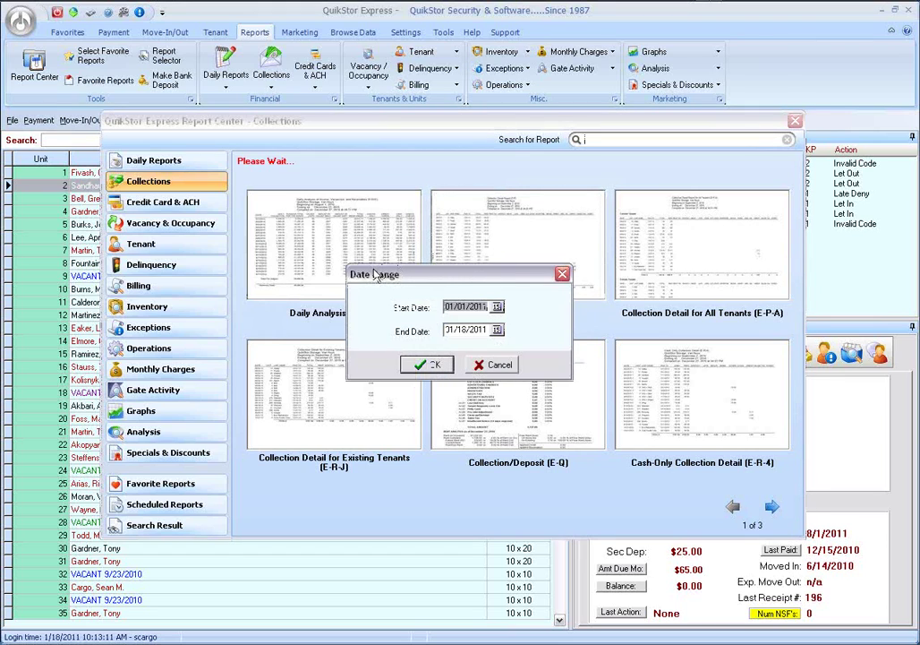
pyautogui.moveTo(447, 271); pyautogui.dragTo(419, 228)
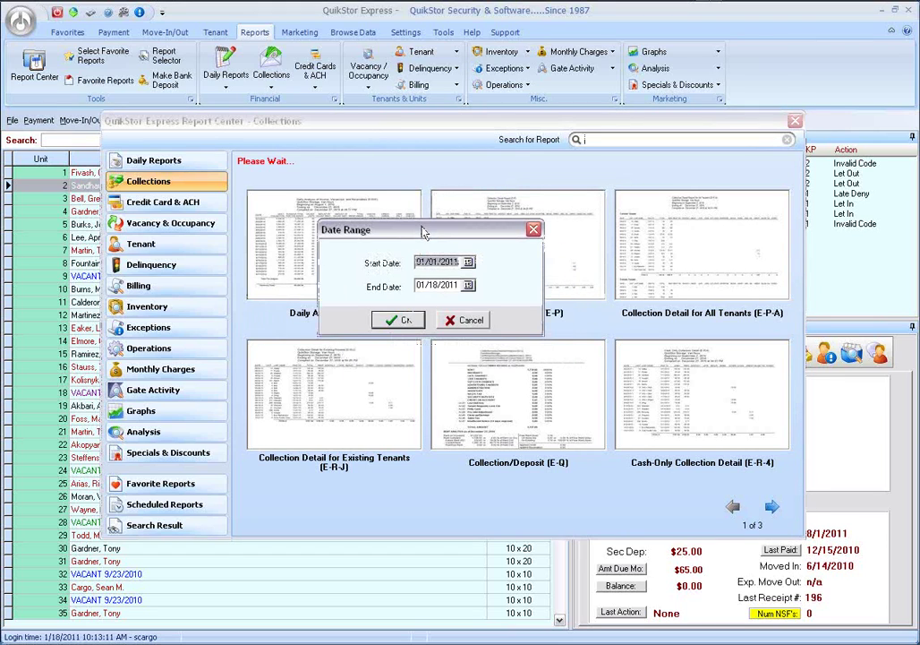
pyautogui.click(403, 322)
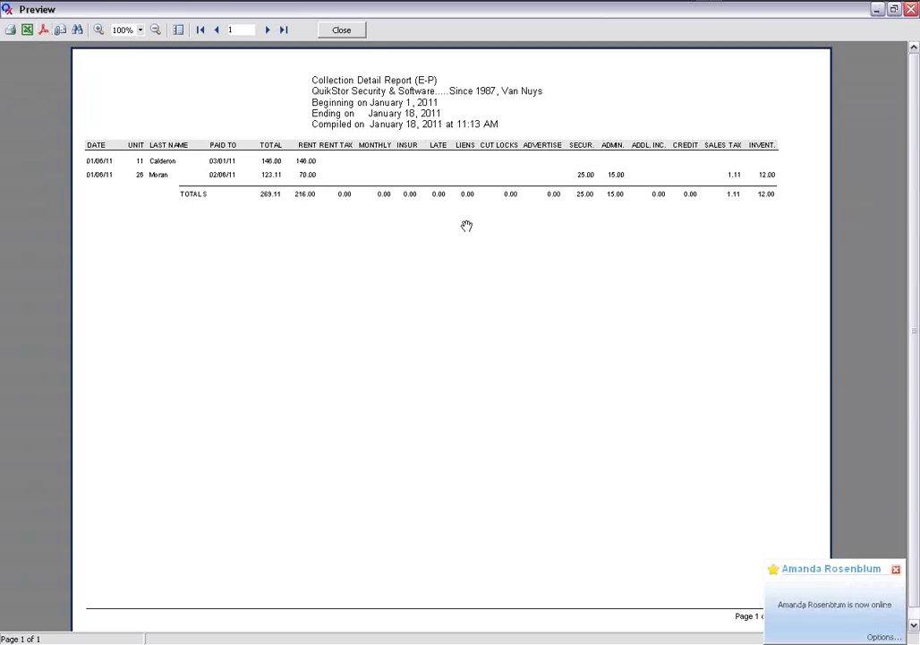
pyautogui.click(342, 33)
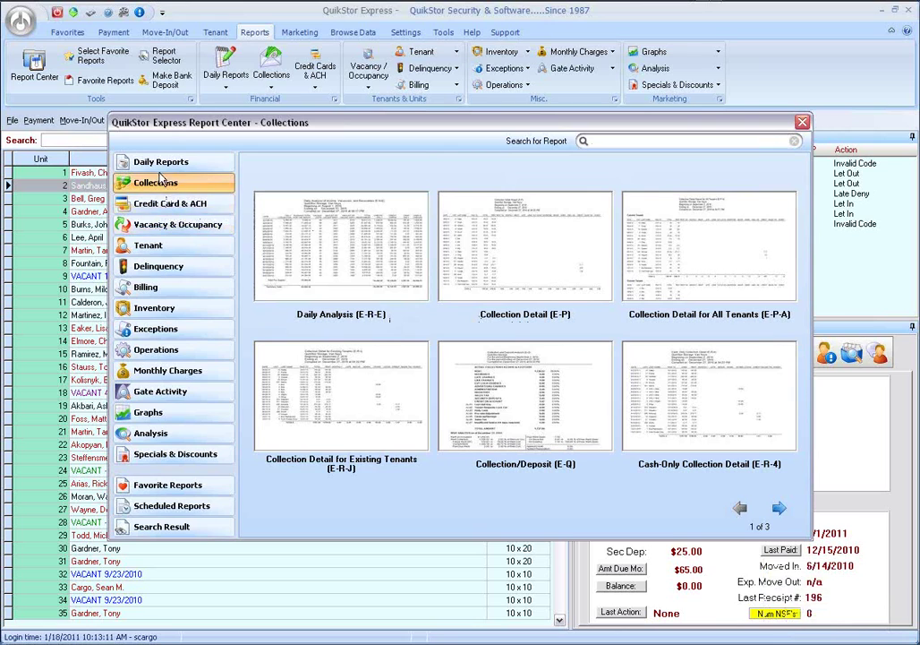
# Step: Examine the All Unit Types Report (E-U-A) sample in the Vacancy & Occupancy category and close it
pyautogui.click(159, 231)
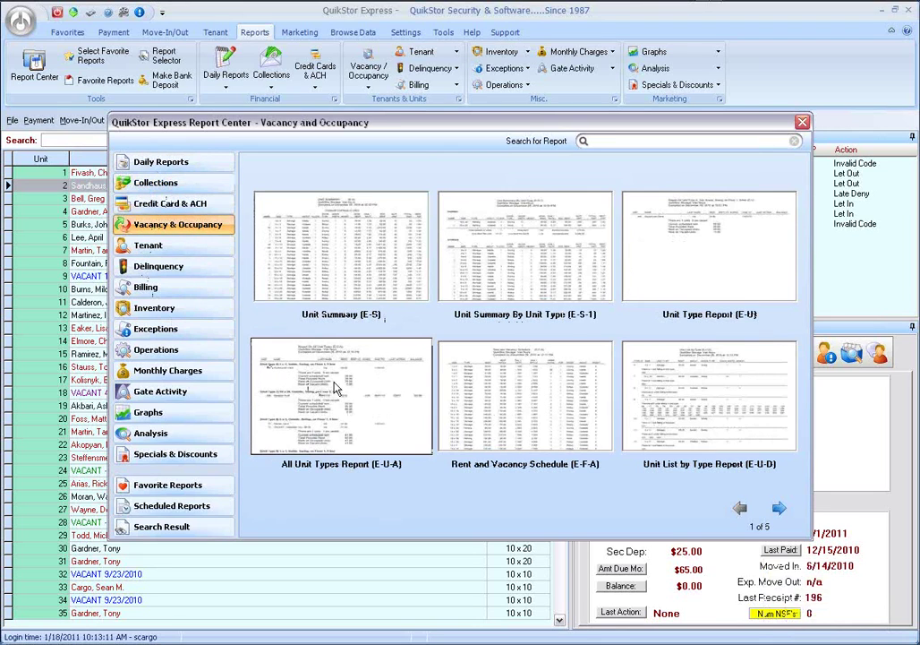
pyautogui.click(339, 385)
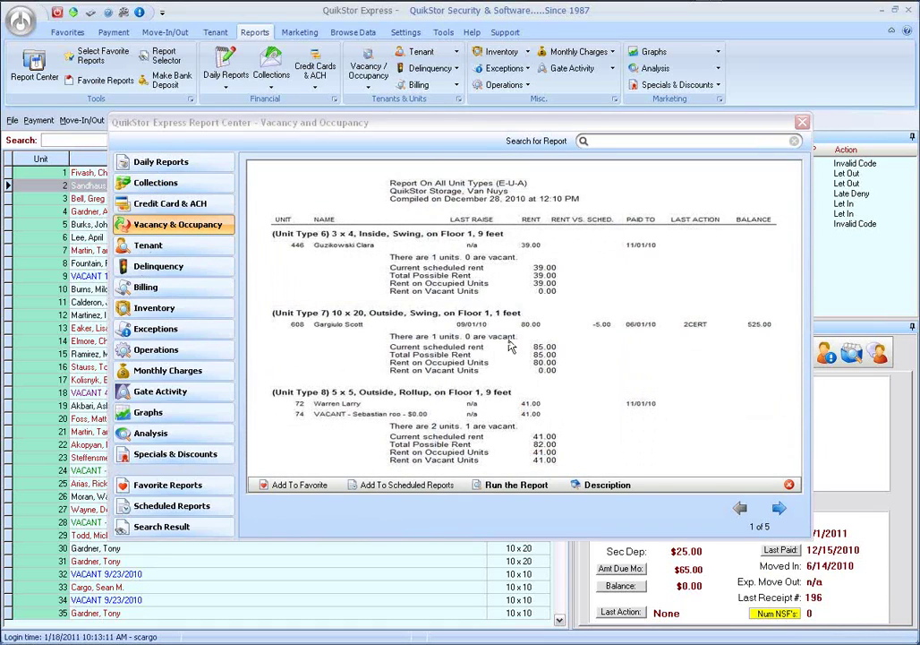
pyautogui.click(514, 342)
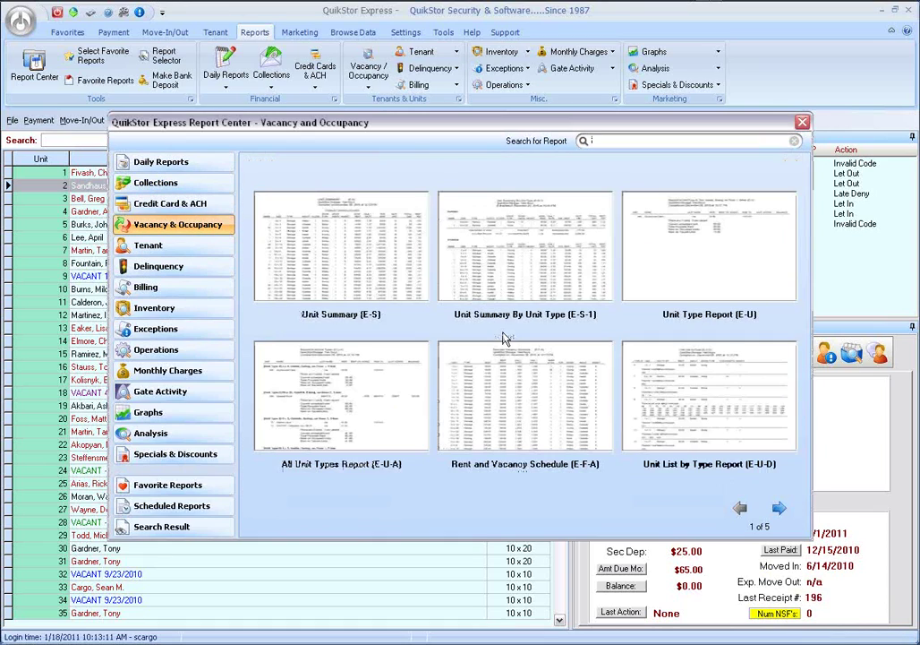
# Step: Examine the Unit Summary By Unit Type (E-S-1) sample, then close it and the Report Center
pyautogui.click(525, 256)
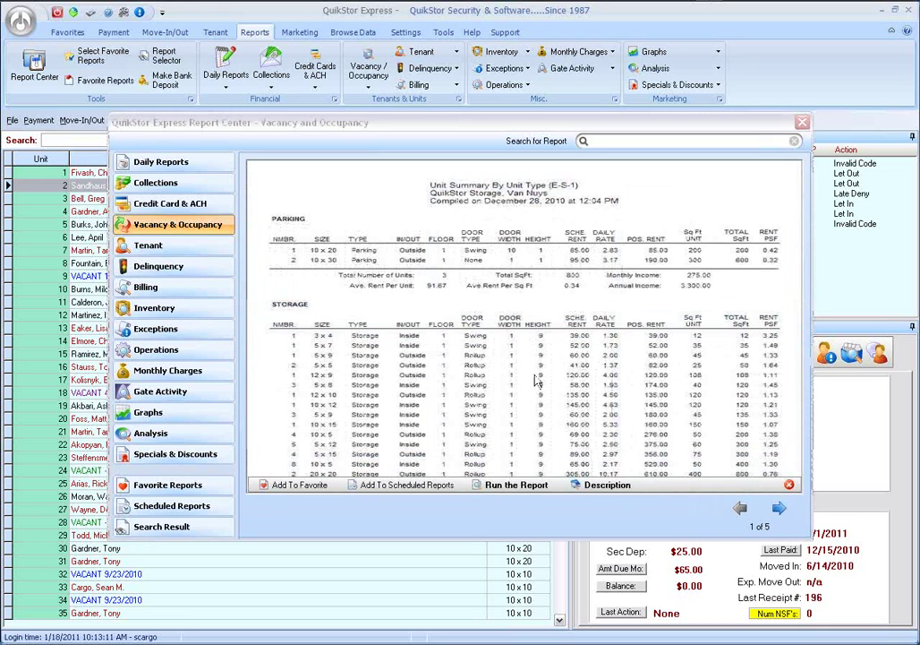
pyautogui.click(790, 485)
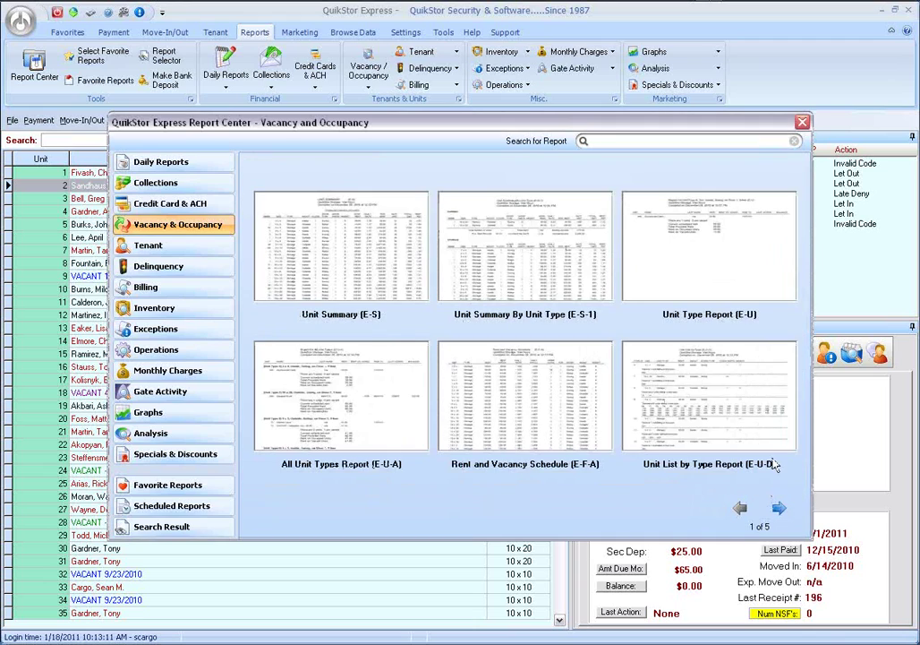
pyautogui.click(804, 123)
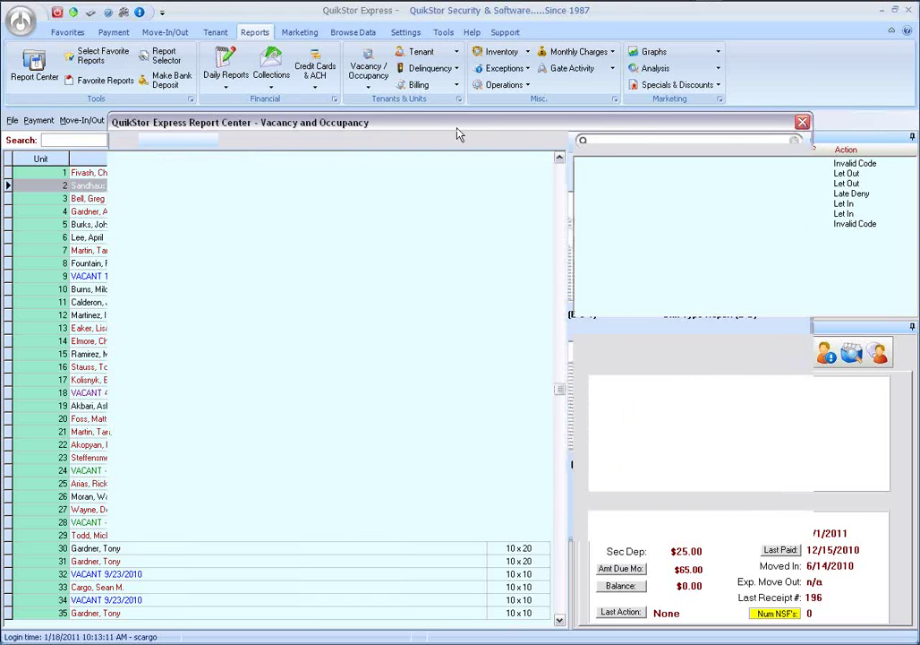
# Step: Look through the classic list of report categories, including the Daily Report and Credit Card / Checking Account reports, without running any
pyautogui.click(202, 121)
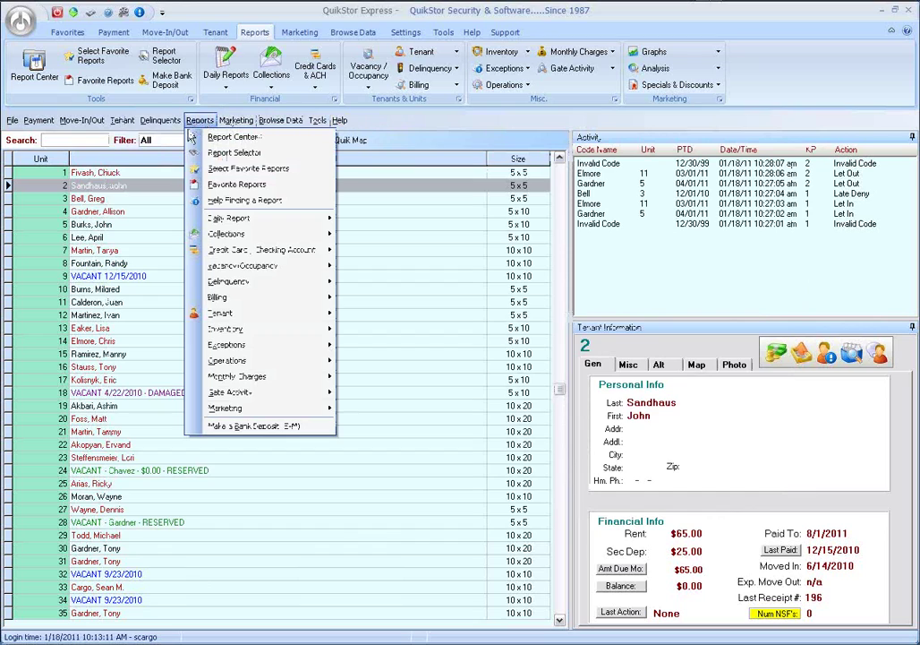
pyautogui.moveTo(238, 225)
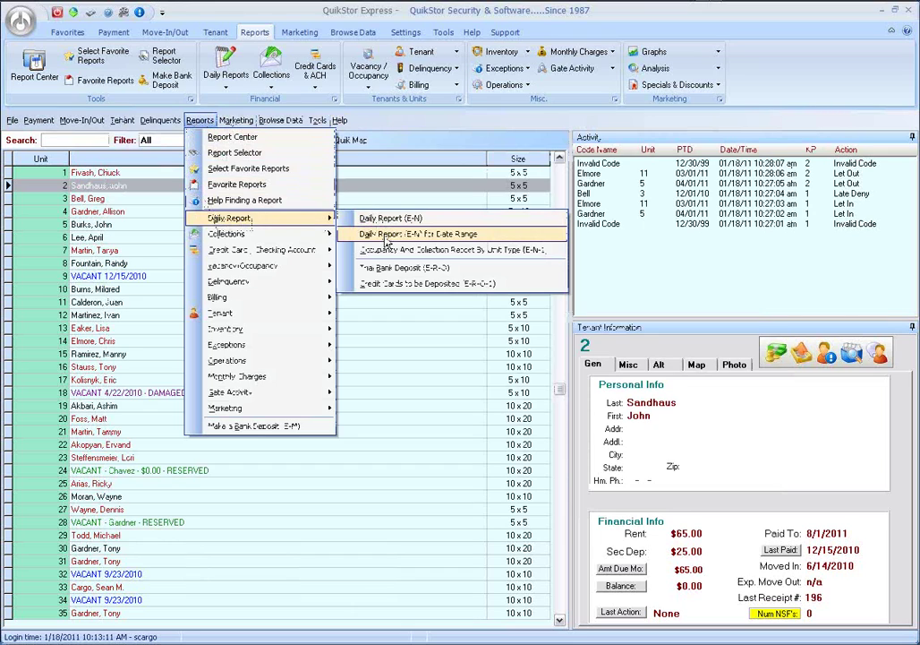
pyautogui.moveTo(295, 237)
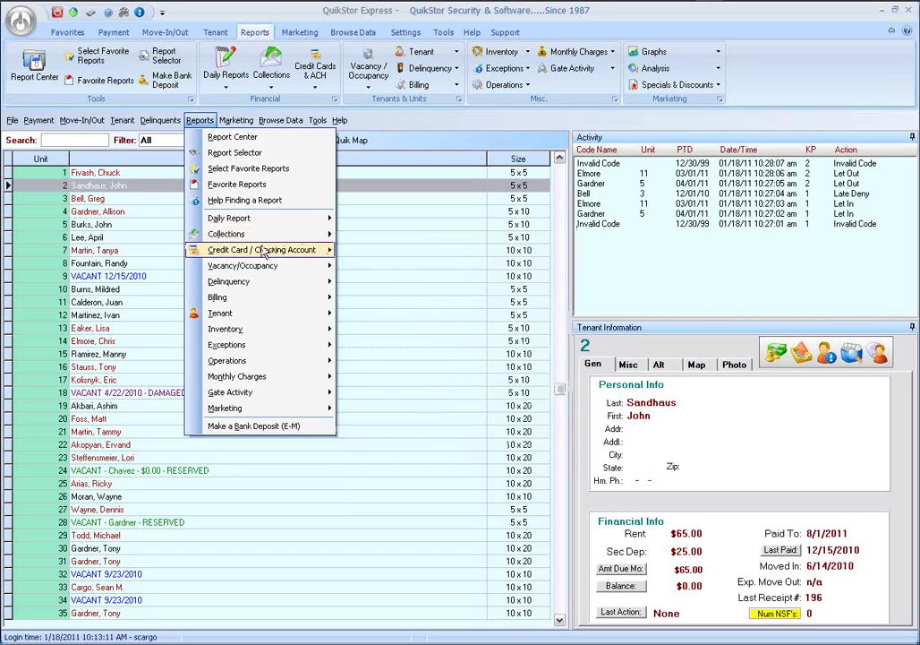
pyautogui.moveTo(256, 254)
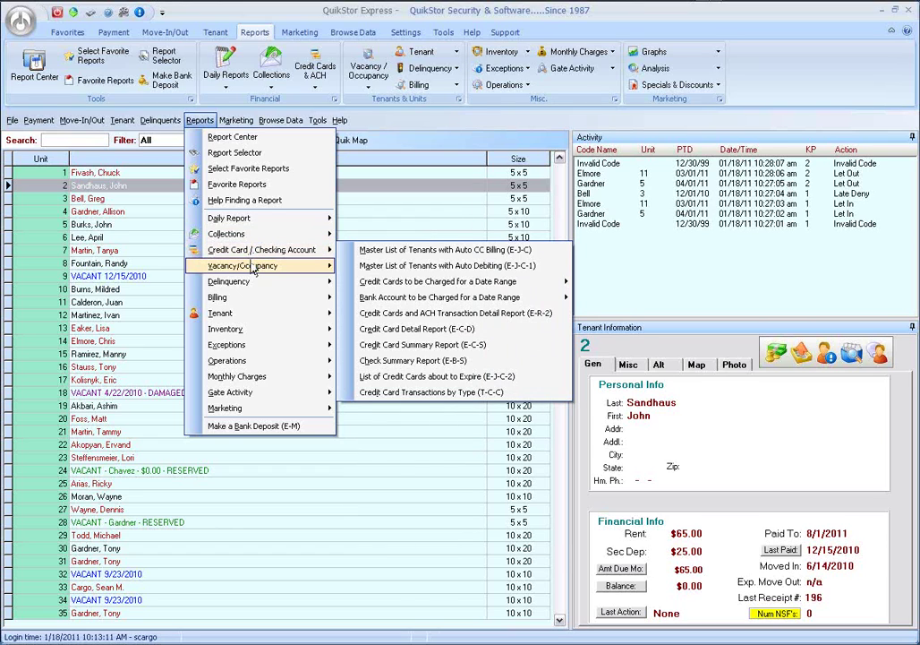
pyautogui.click(400, 141)
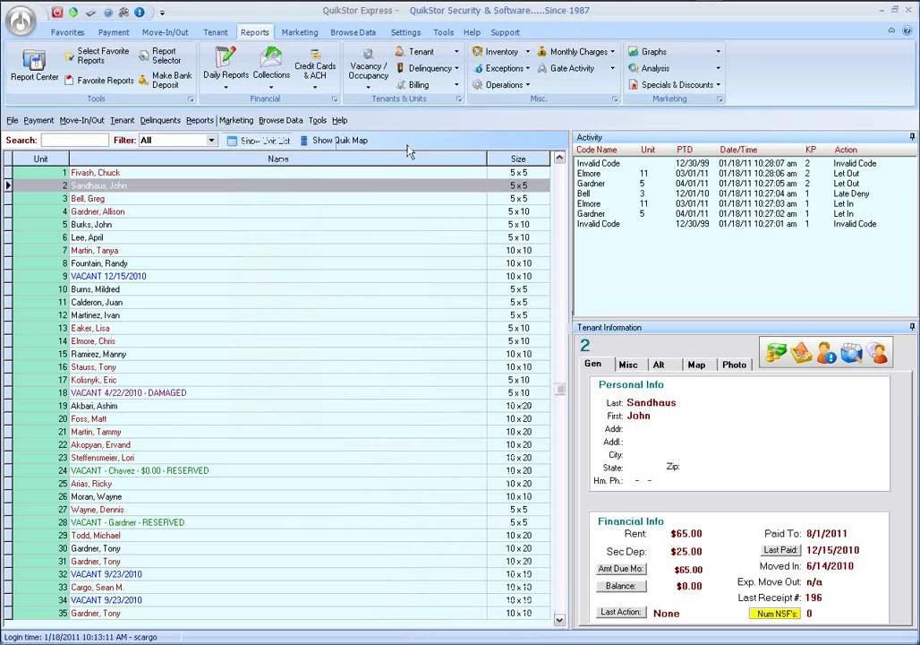
# Step: Reopen the Report Center and view the reports stored under Favorite Reports
pyautogui.click(36, 65)
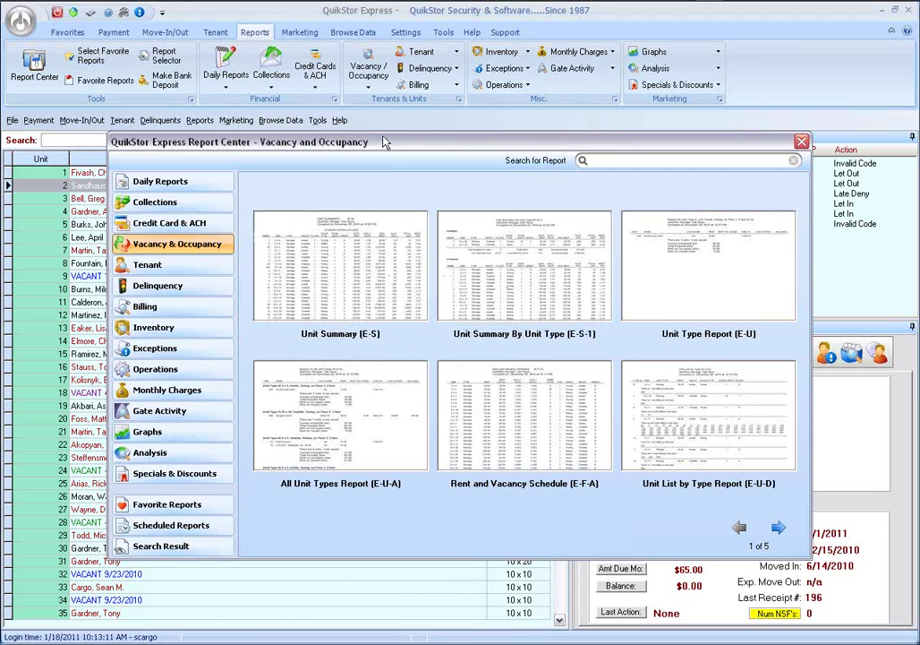
pyautogui.moveTo(385, 144); pyautogui.dragTo(385, 111)
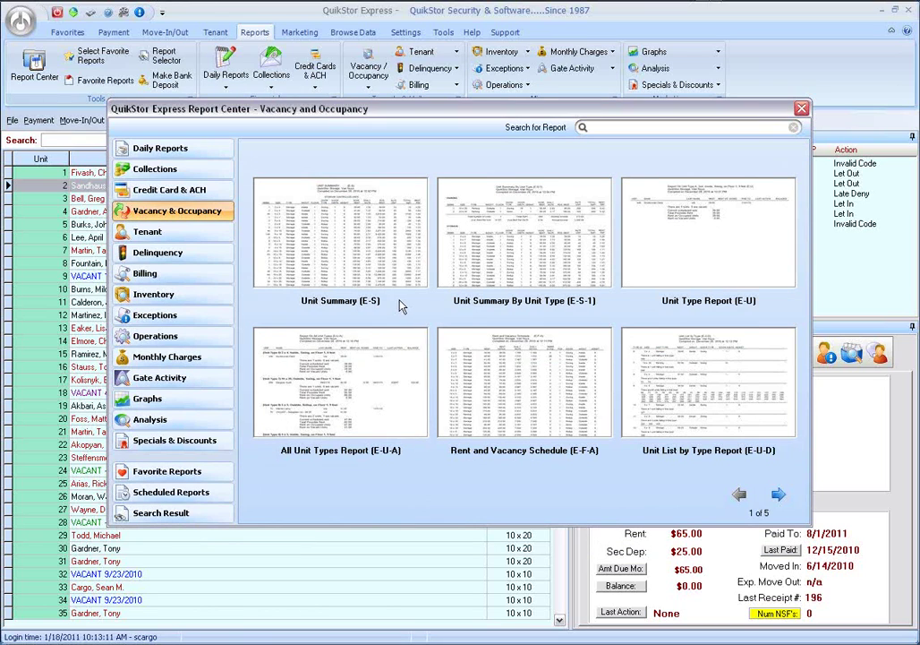
pyautogui.click(179, 472)
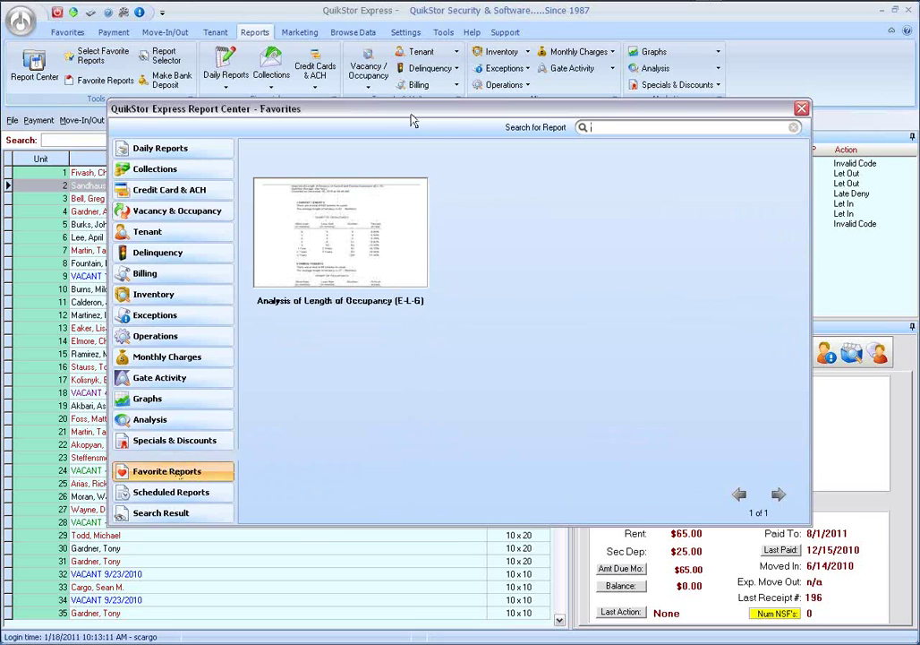
pyautogui.moveTo(390, 116); pyautogui.dragTo(389, 154)
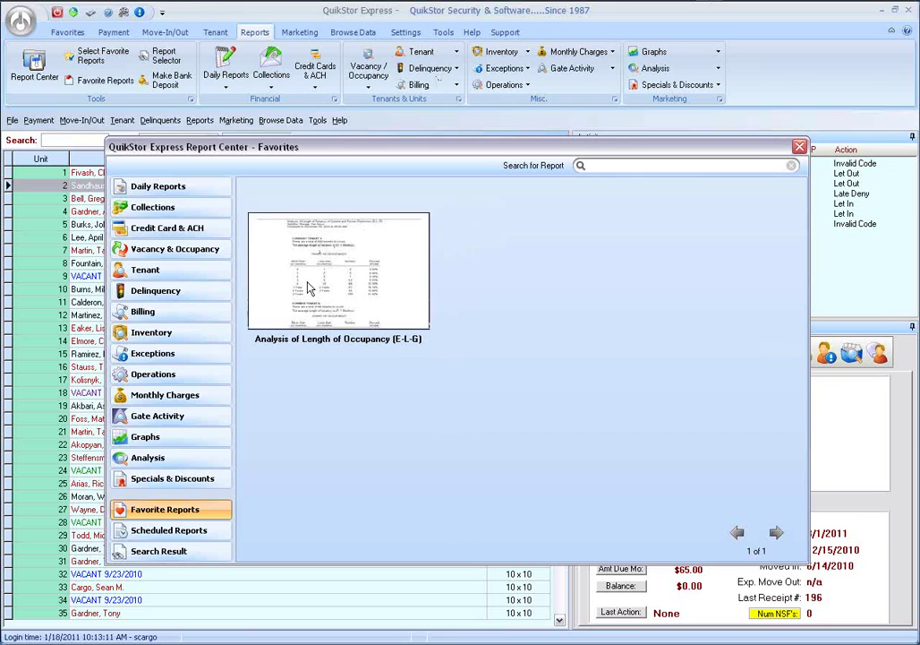
# Step: Add the Daily Analysis (E-R-E) report from the Collections category to the favorites and view the favorites list
pyautogui.click(154, 212)
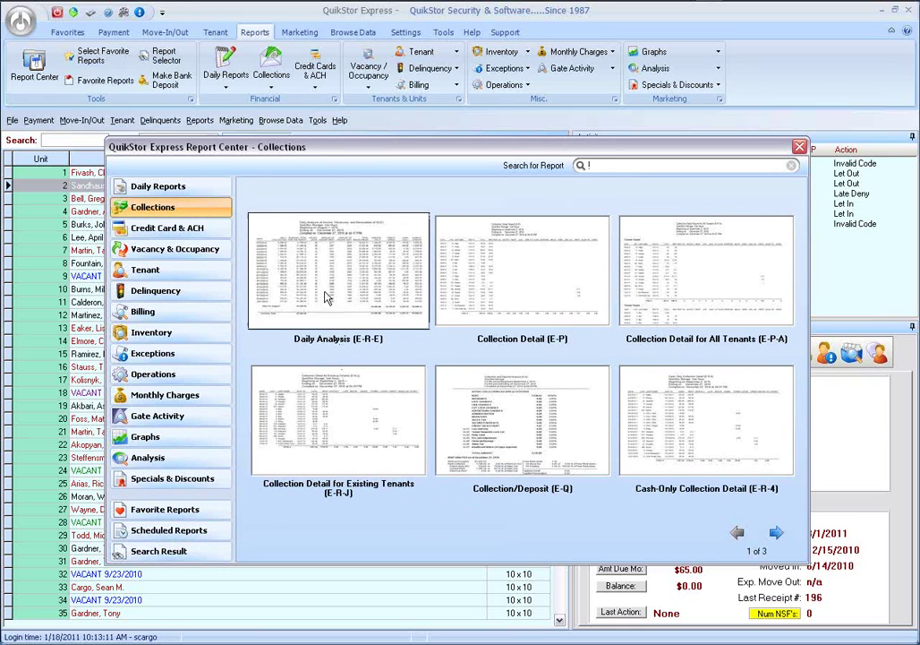
pyautogui.click(338, 289)
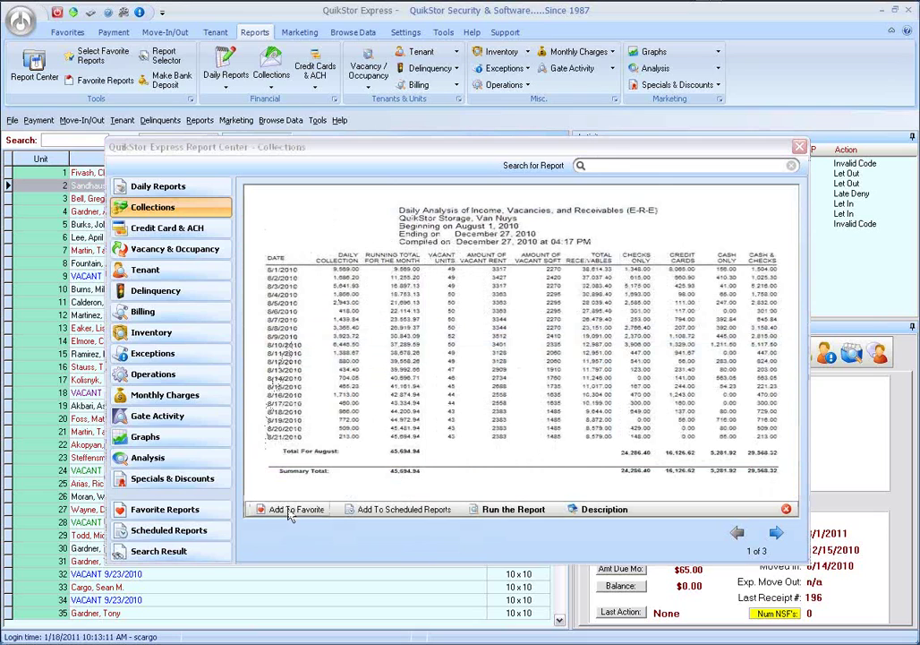
pyautogui.click(208, 509)
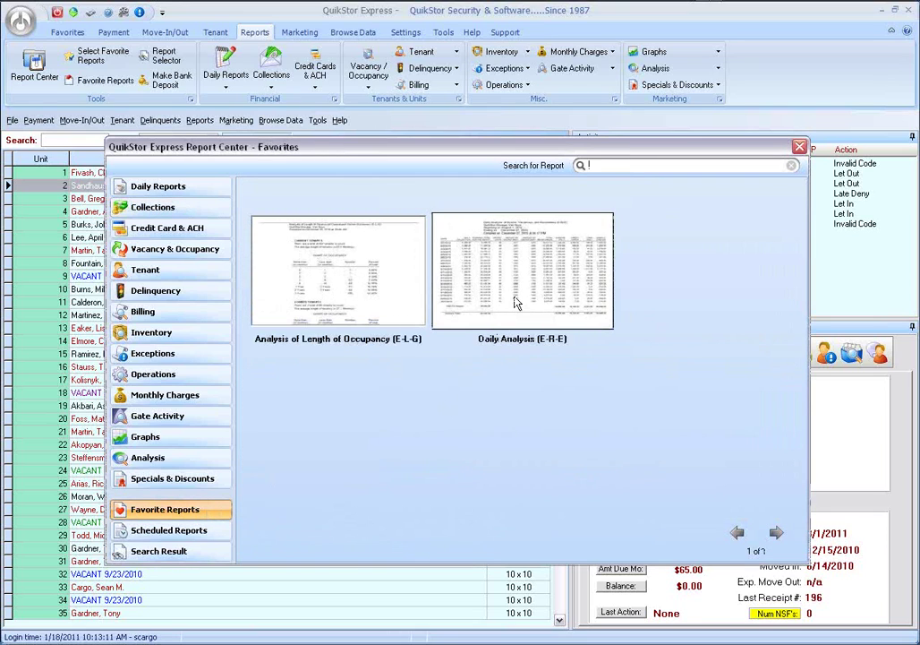
# Step: Add the Master List of All Tenants (E-J) report from the Tenant category to the favorites and view the favorites list
pyautogui.click(146, 272)
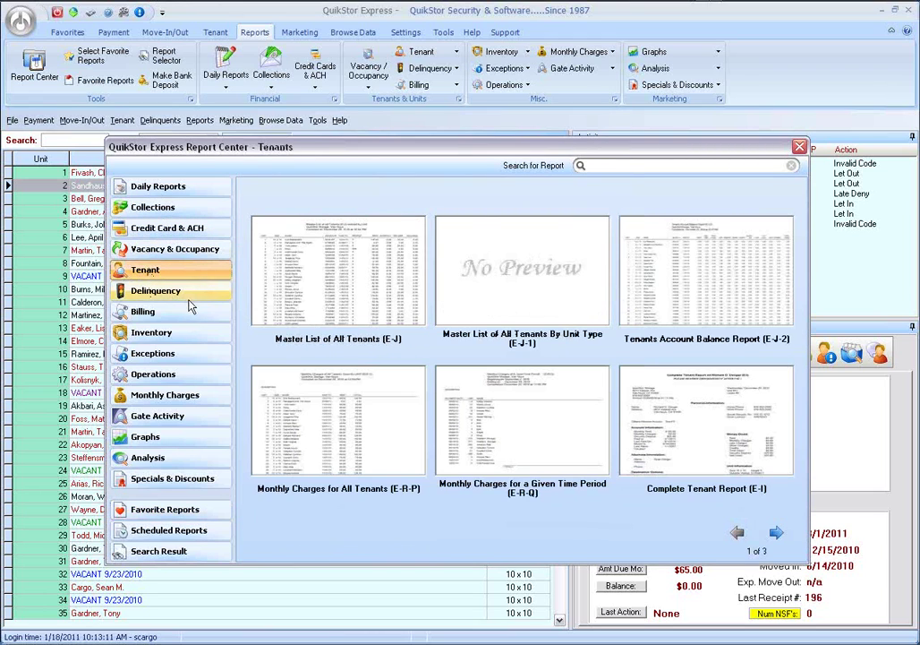
pyautogui.rightClick(363, 284)
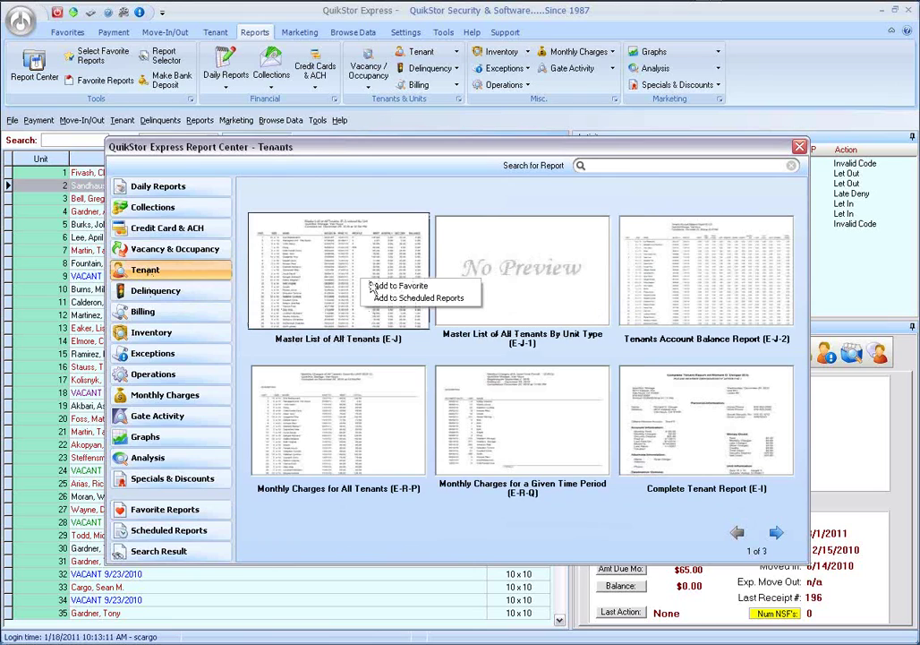
pyautogui.click(333, 279)
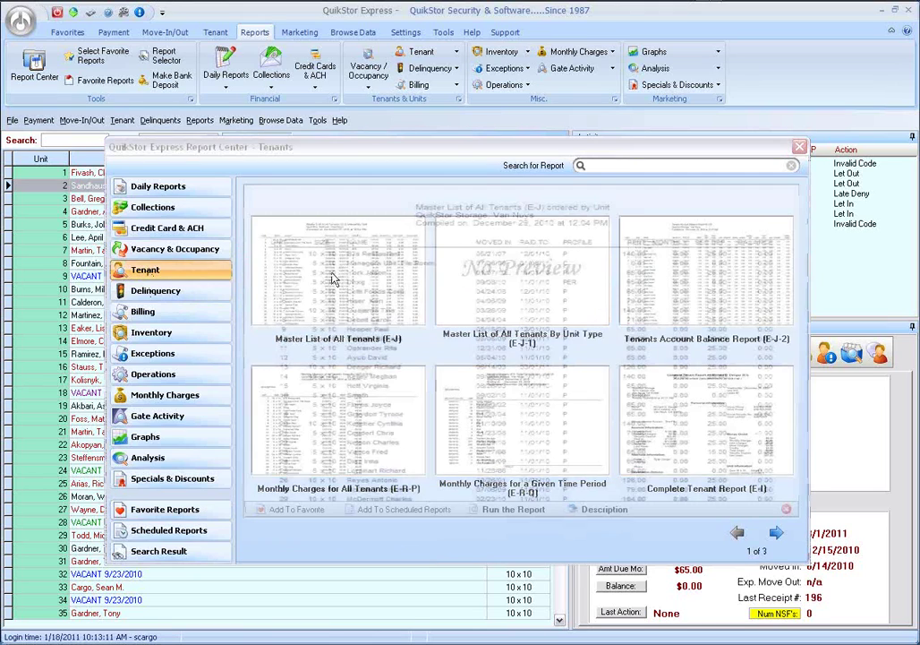
pyautogui.click(332, 285)
pyautogui.moveTo(332, 283); pyautogui.dragTo(177, 508)
pyautogui.click(177, 511)
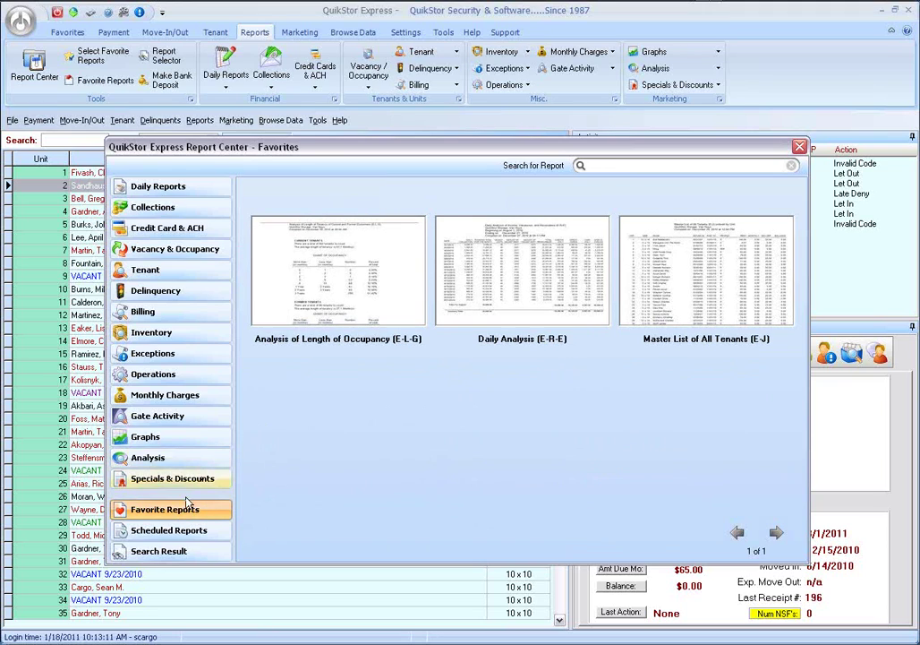
# Step: Run the favorite report Analysis of Length of Occupancy (E-L-G) and close its preview
pyautogui.click(347, 284)
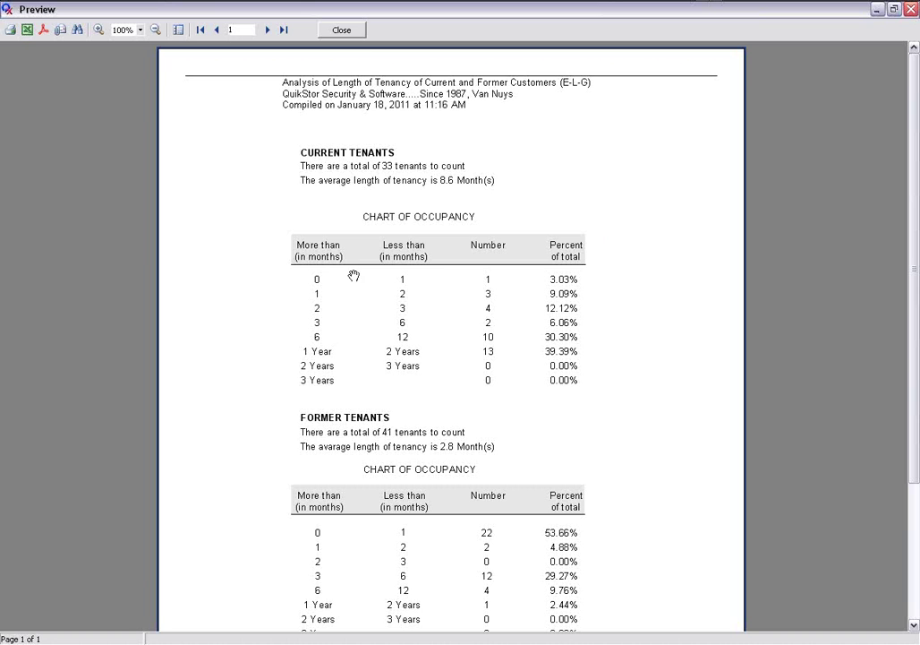
pyautogui.click(342, 32)
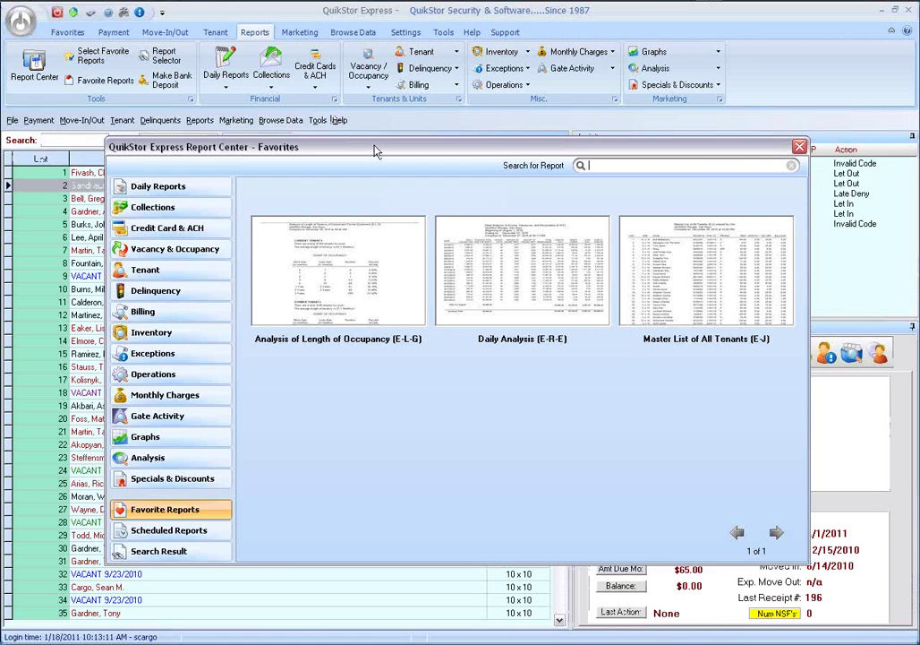
pyautogui.moveTo(376, 152); pyautogui.dragTo(375, 132)
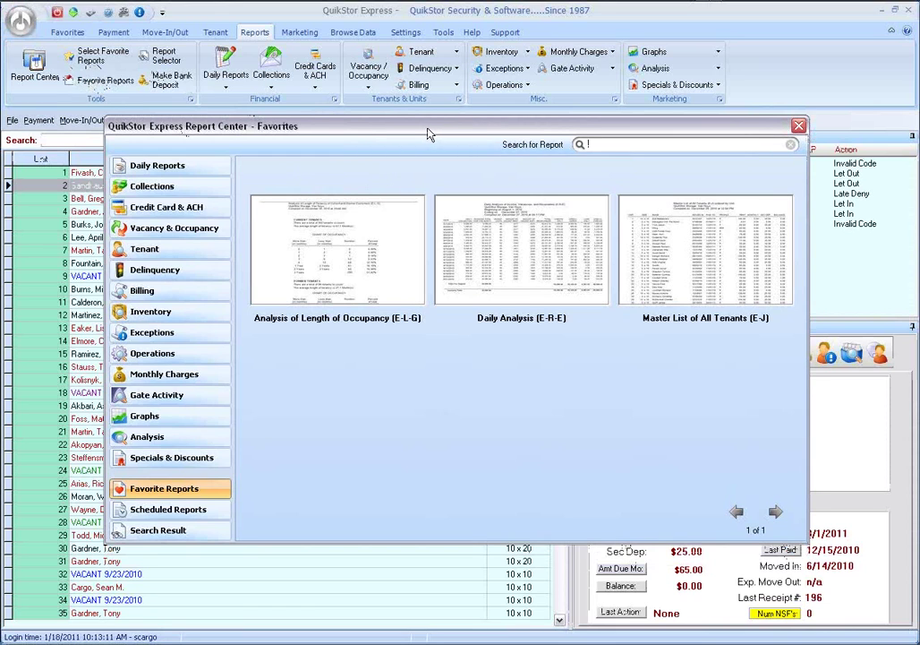
pyautogui.moveTo(427, 135); pyautogui.dragTo(412, 159)
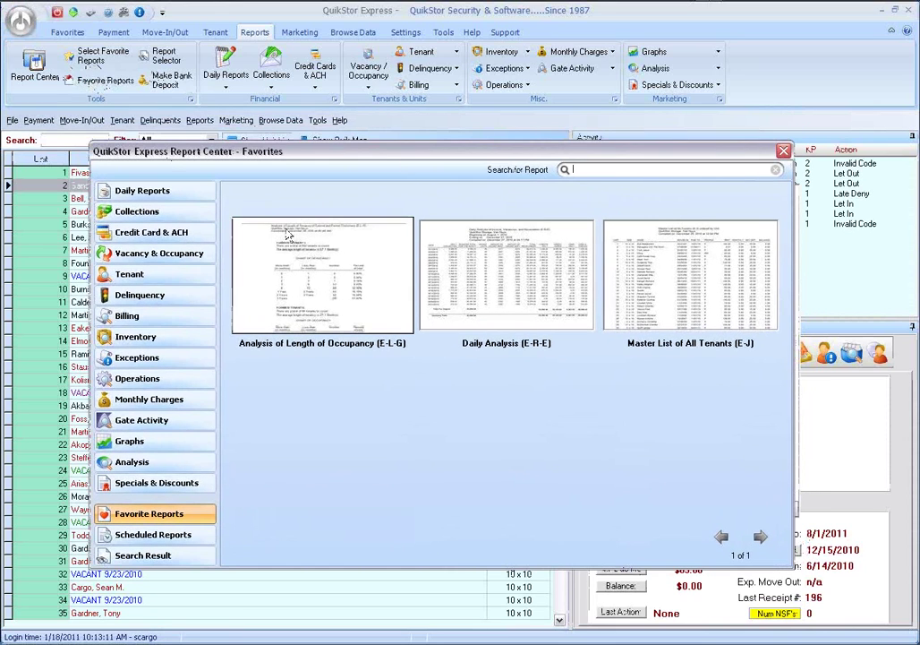
# Step: Examine the favorite Daily Analysis (E-R-E) sample, view the Daily Reports category, and close the Report Center
pyautogui.click(480, 264)
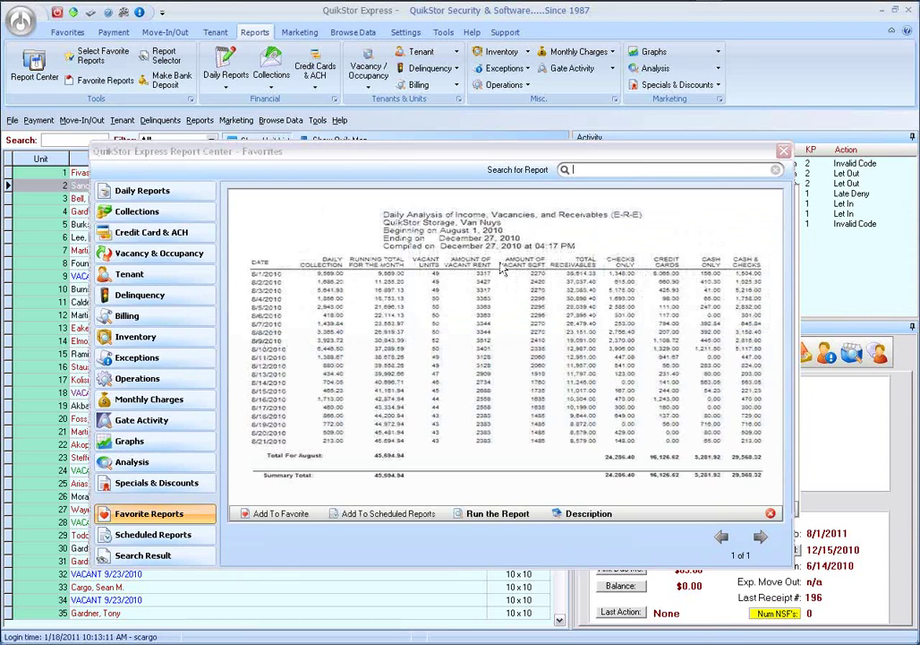
pyautogui.click(503, 338)
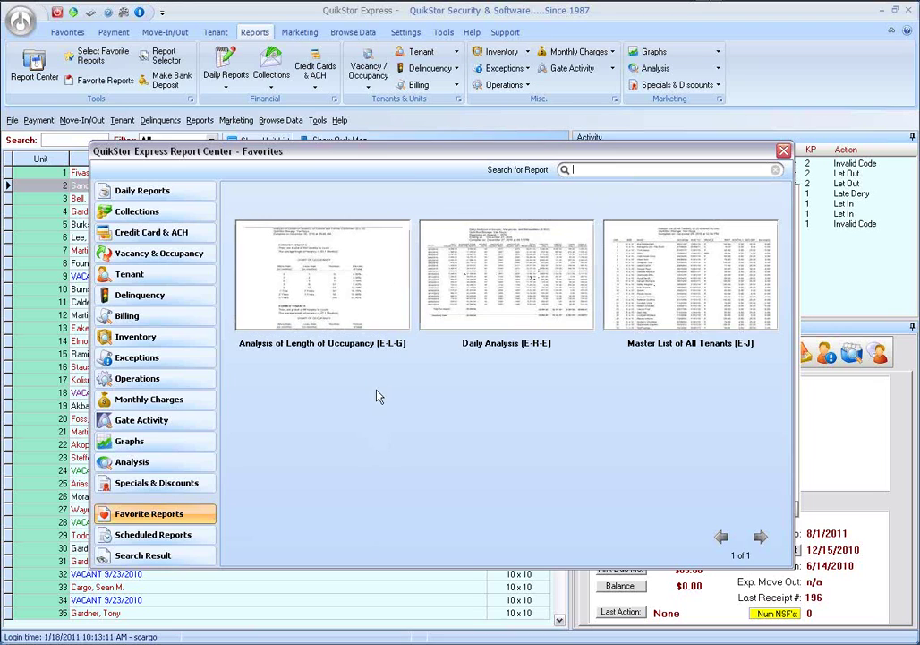
pyautogui.click(153, 198)
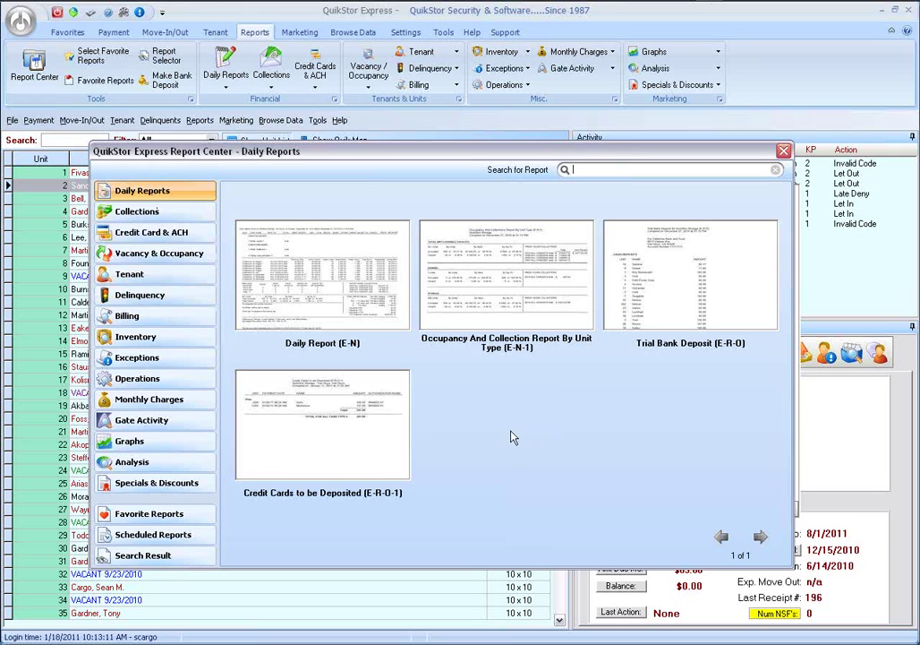
pyautogui.click(782, 150)
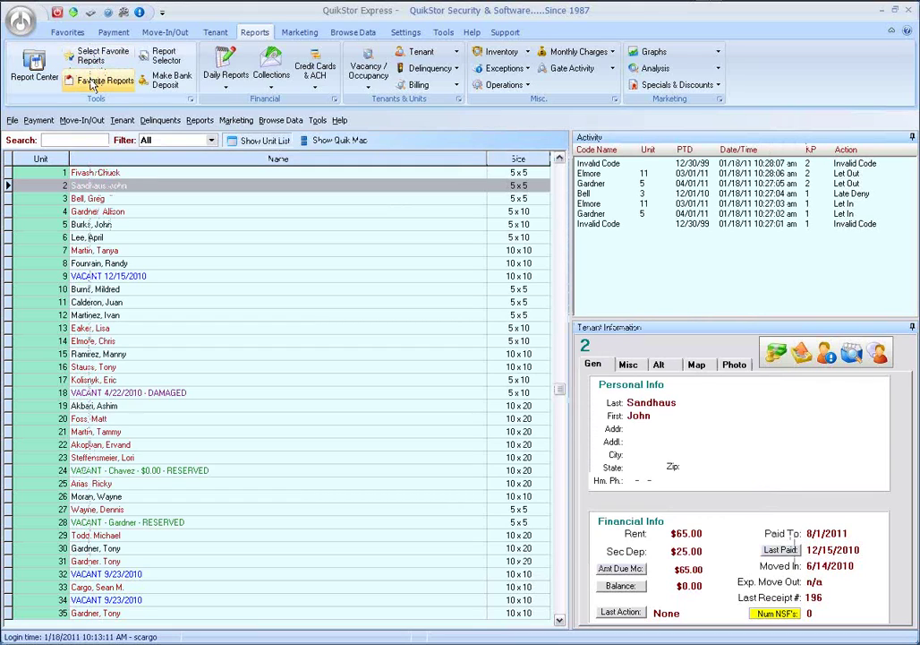
# Step: Browse the separate Favorite Reports list, request a preview of Master List of All Tenants (E-J), and close the list
pyautogui.click(93, 83)
pyautogui.moveTo(657, 179); pyautogui.dragTo(322, 214)
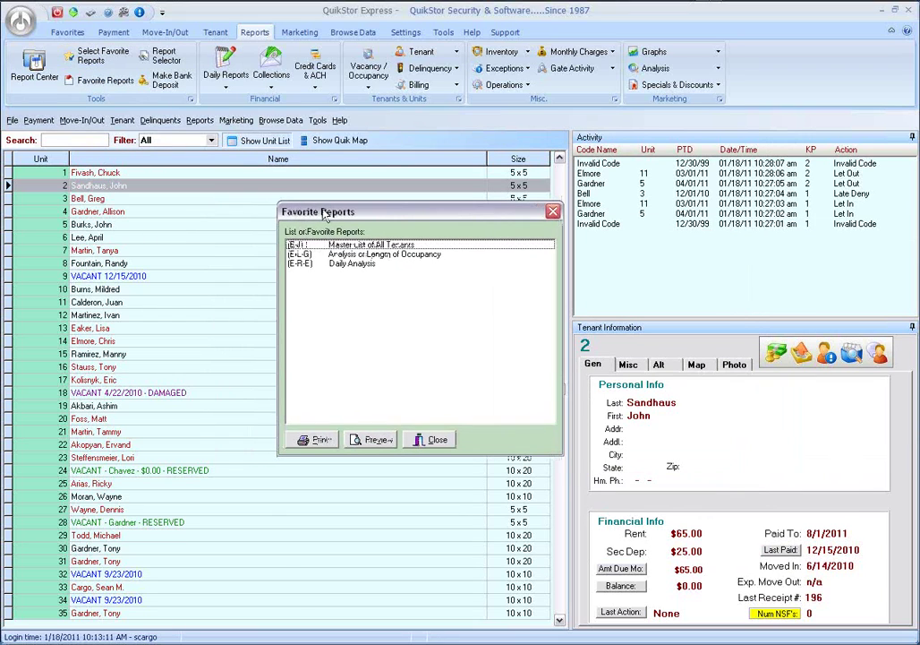
pyautogui.click(365, 247)
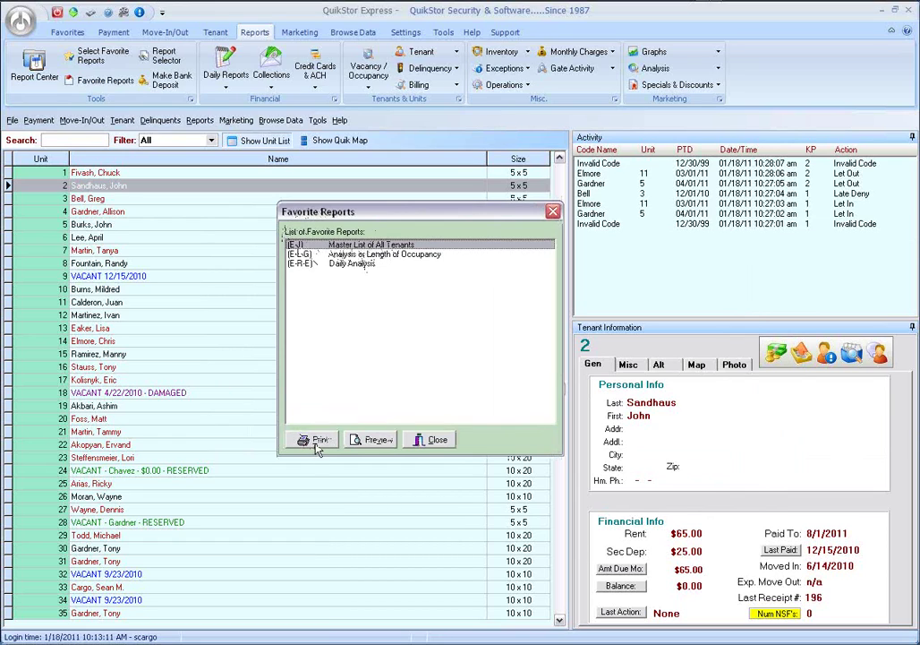
pyautogui.click(364, 256)
pyautogui.click(354, 265)
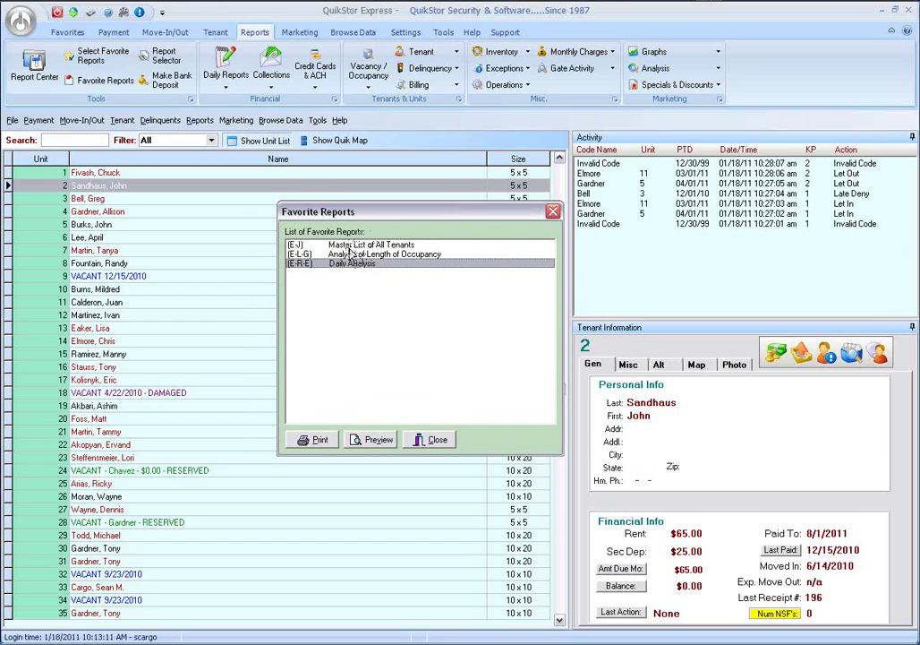
pyautogui.click(358, 245)
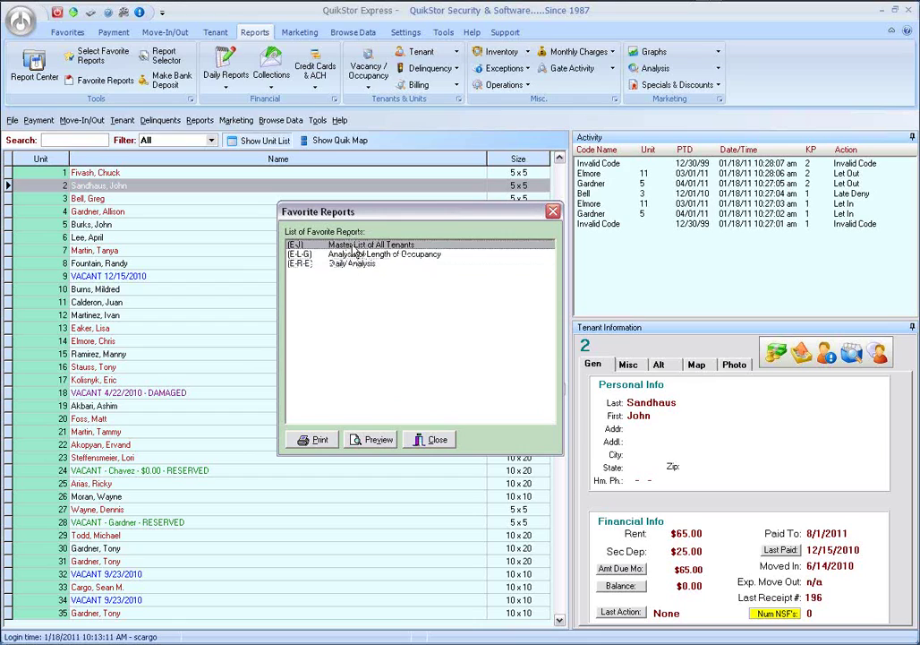
pyautogui.click(373, 441)
pyautogui.click(489, 412)
pyautogui.click(417, 438)
pyautogui.click(199, 124)
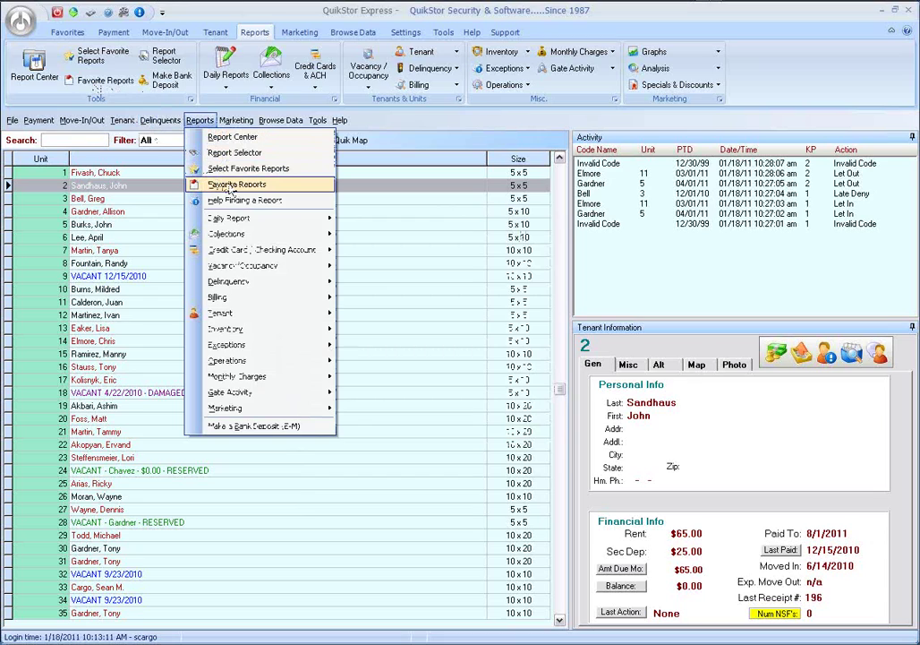
pyautogui.click(410, 143)
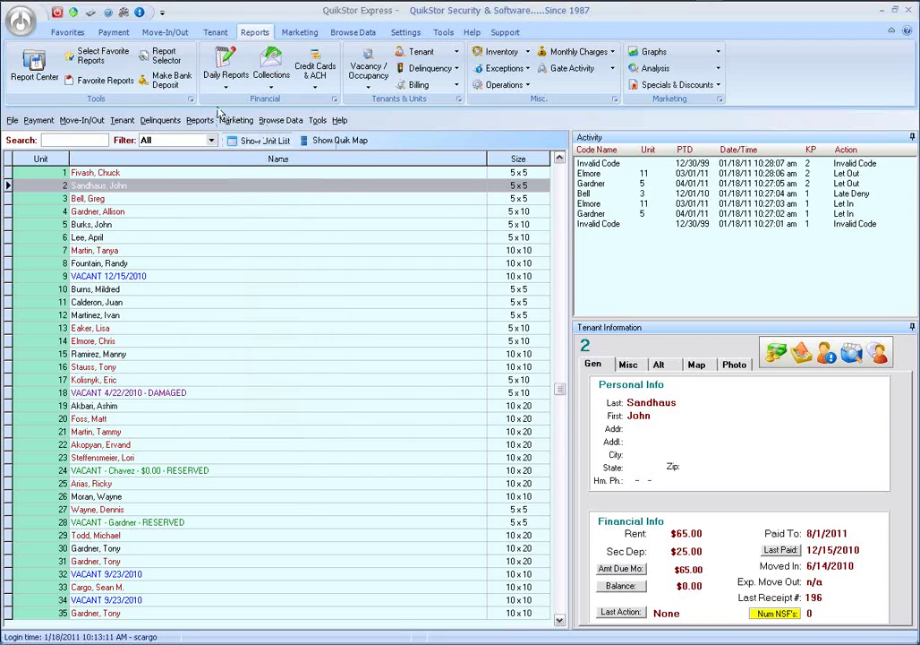
# Step: Remove Daily Analysis (E-R-E) and Master List of All Tenants (E-J) from the selected favorite reports and save the selection
pyautogui.click(102, 61)
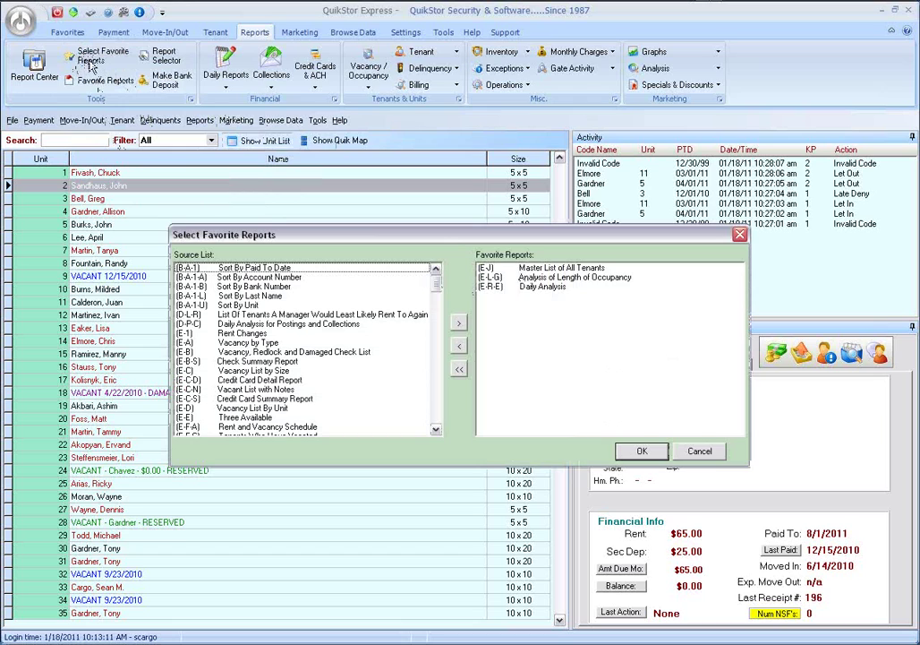
pyautogui.moveTo(414, 235); pyautogui.dragTo(392, 224)
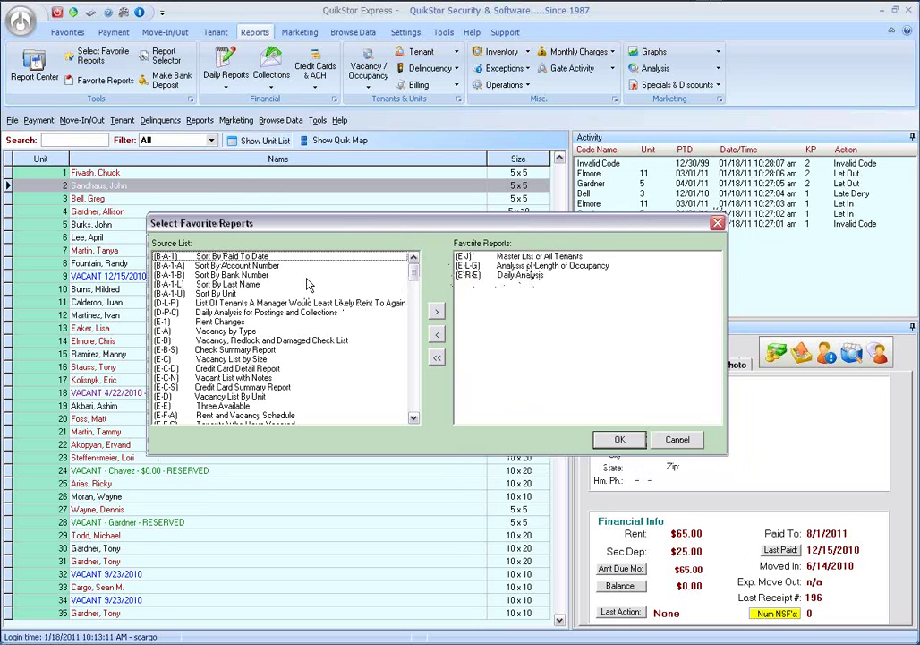
pyautogui.moveTo(413, 271)
pyautogui.mouseDown()
pyautogui.moveTo(414, 370)
pyautogui.moveTo(413, 261)
pyautogui.mouseUp()
pyautogui.click(516, 277)
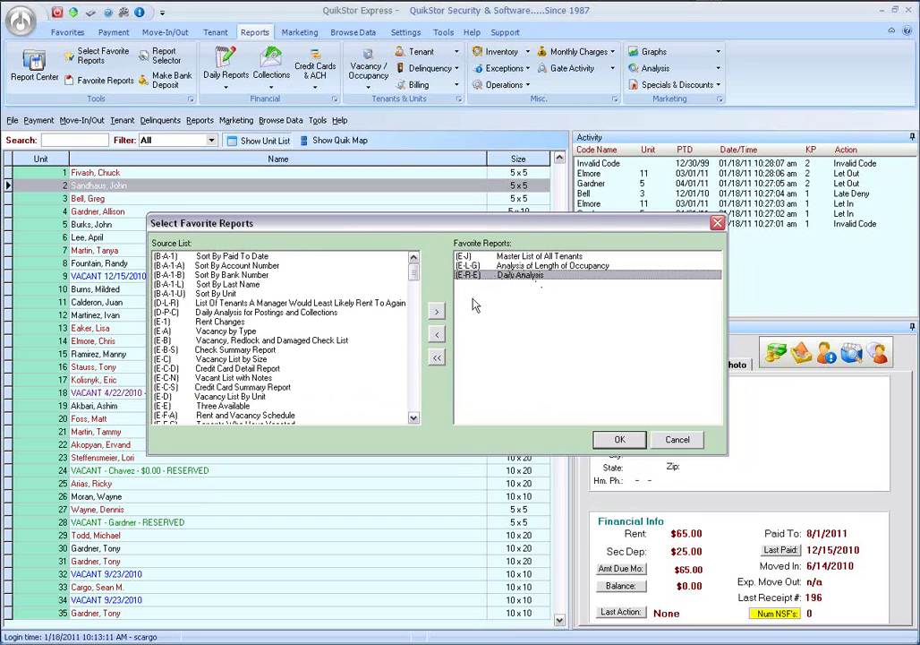
pyautogui.click(438, 336)
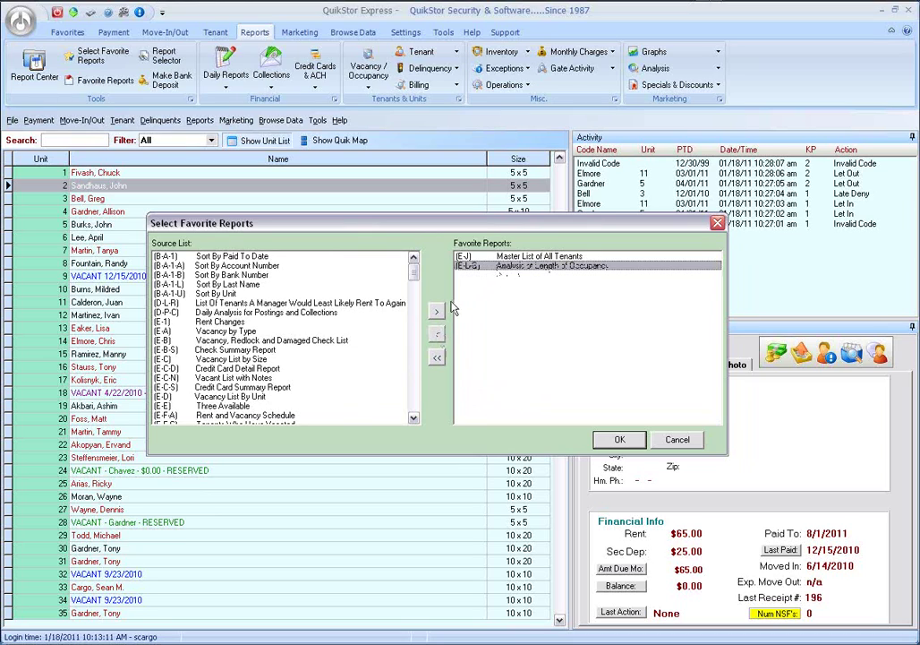
pyautogui.click(500, 257)
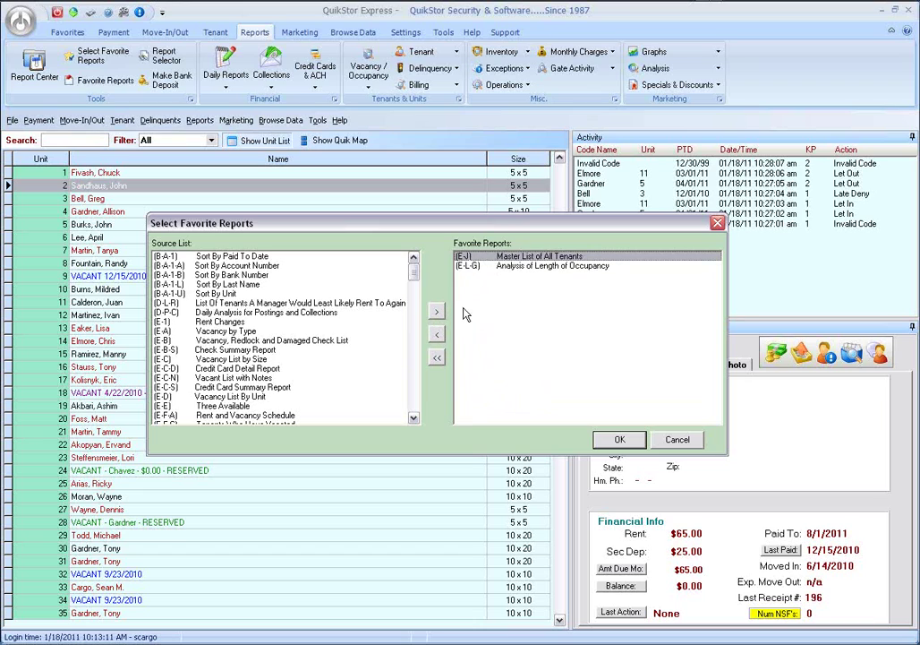
pyautogui.click(438, 336)
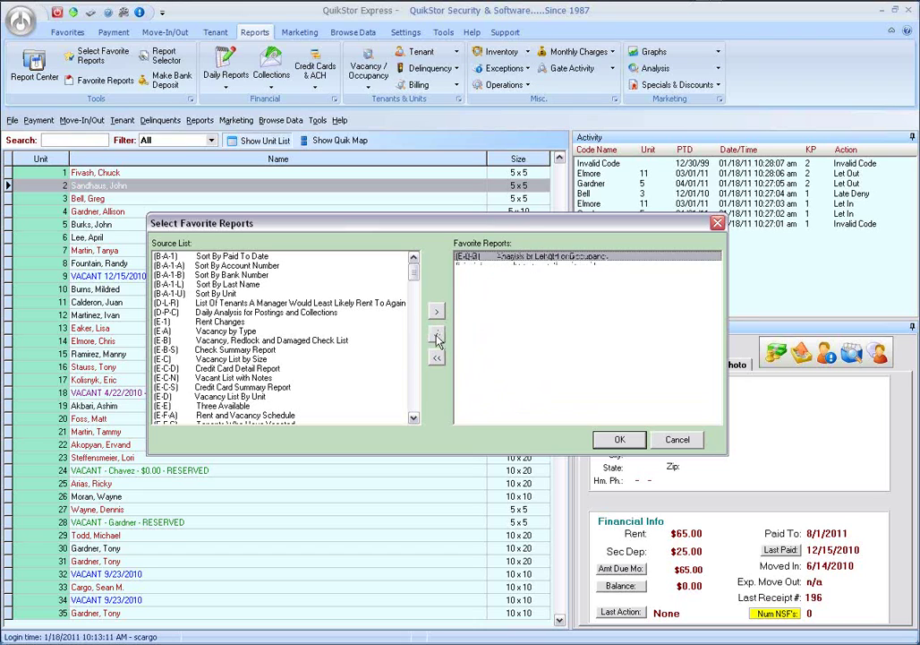
pyautogui.click(614, 439)
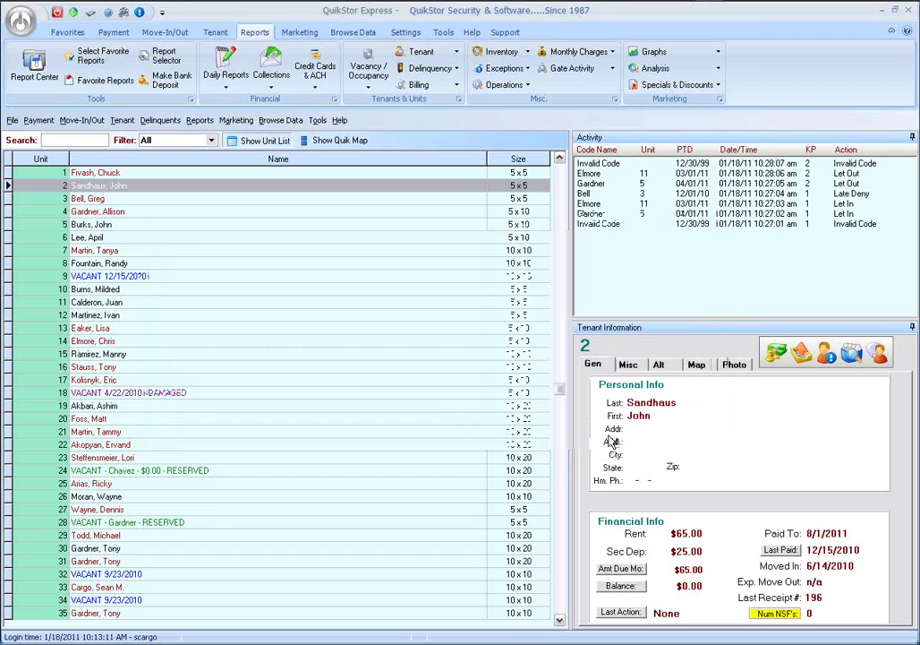
# Step: Open the Report Center and view its favorite reports and scheduled reports
pyautogui.click(36, 67)
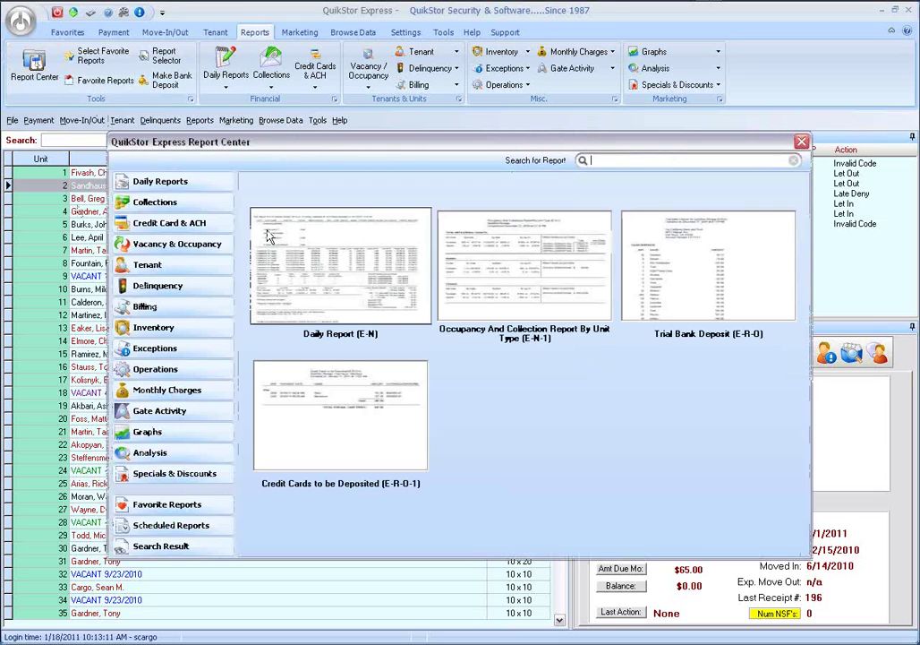
pyautogui.click(174, 505)
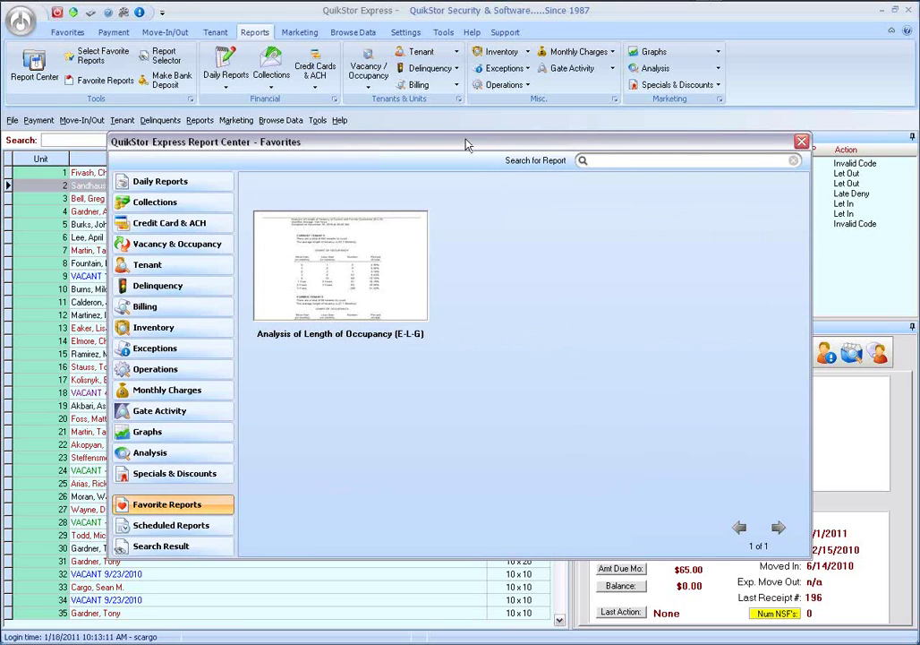
pyautogui.moveTo(466, 145); pyautogui.dragTo(476, 126)
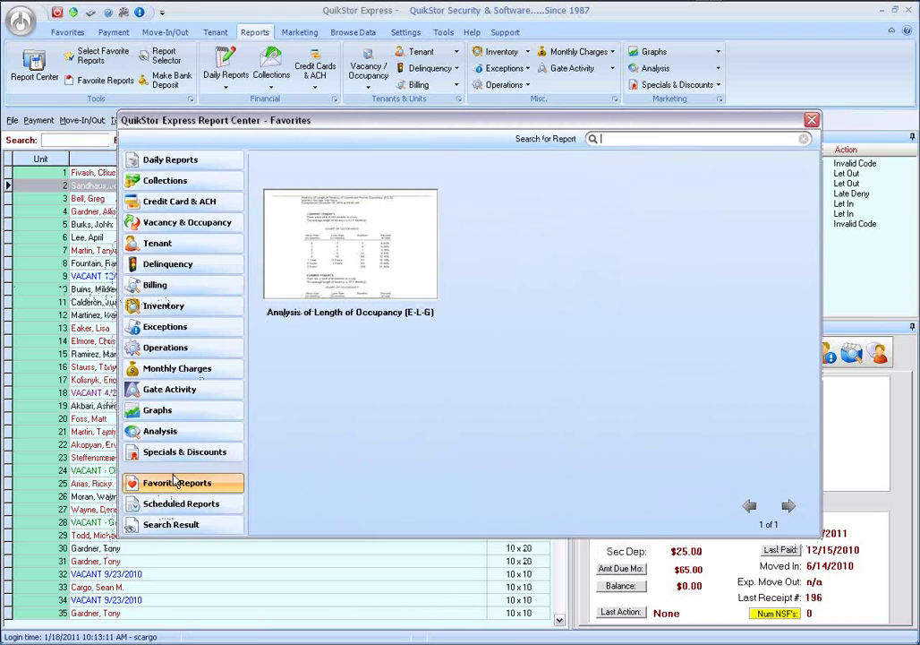
pyautogui.click(188, 503)
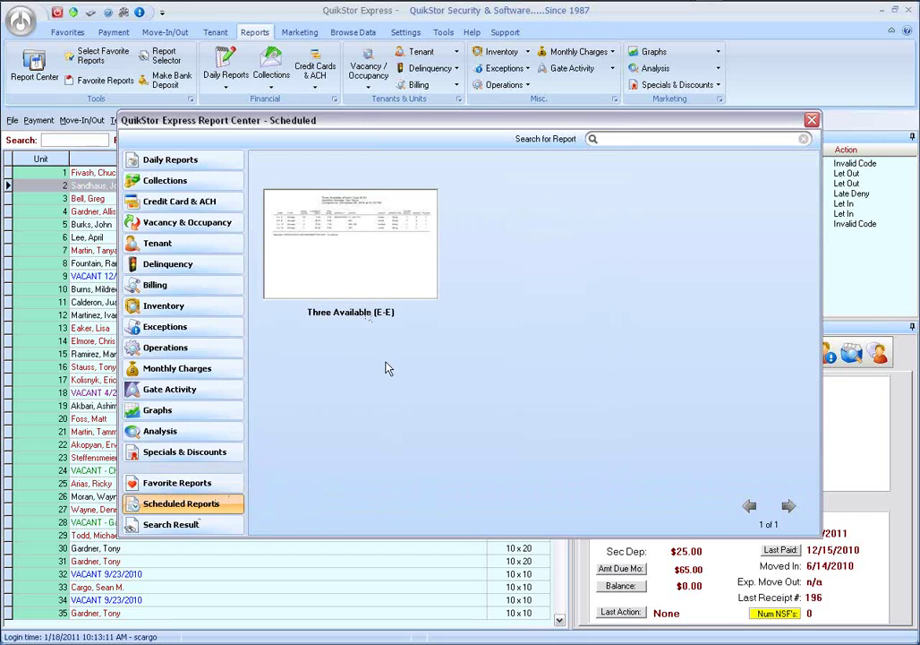
# Step: Add Collection Detail (E-P) from the Collections category to the scheduled reports and enable its processing during Overnight
pyautogui.click(182, 162)
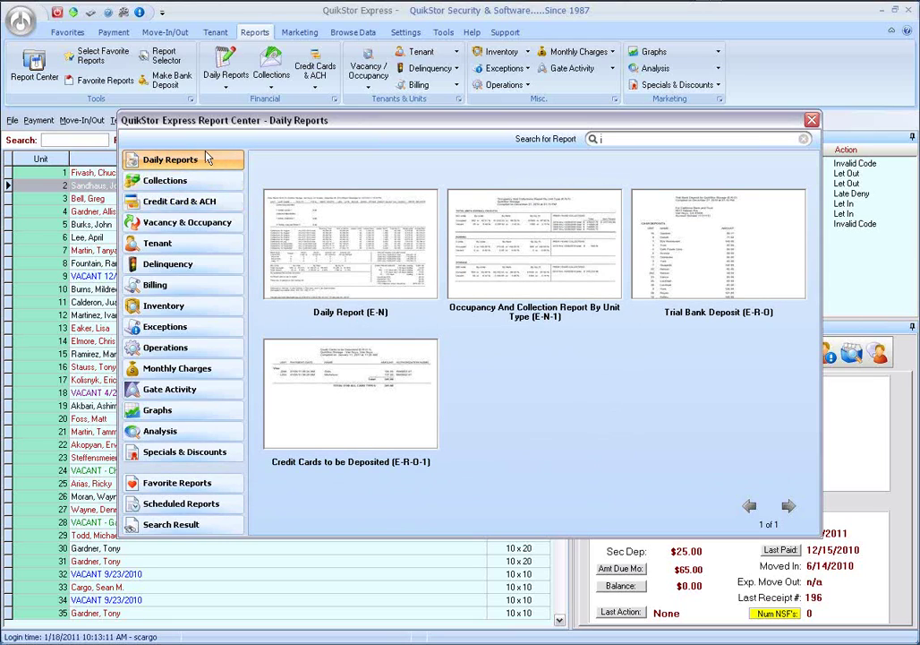
pyautogui.click(169, 243)
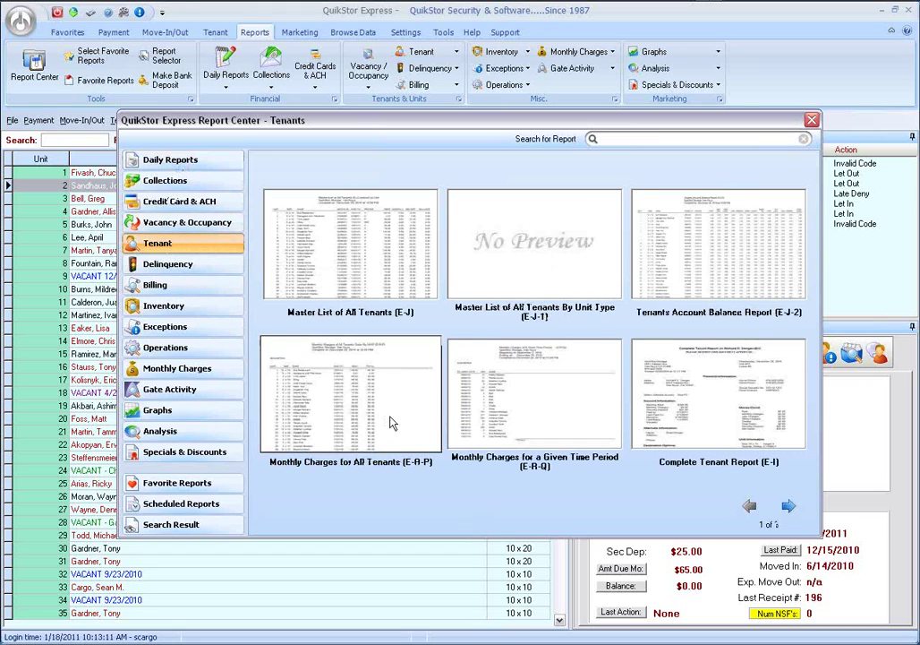
pyautogui.click(175, 184)
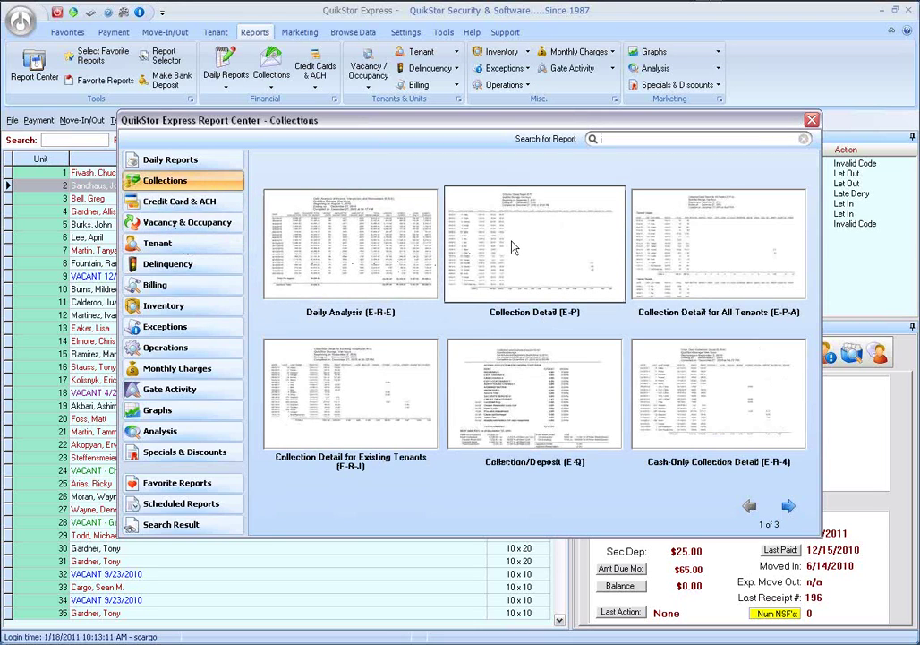
pyautogui.write('i')
pyautogui.press('BackSpace')
pyautogui.rightClick(517, 240)
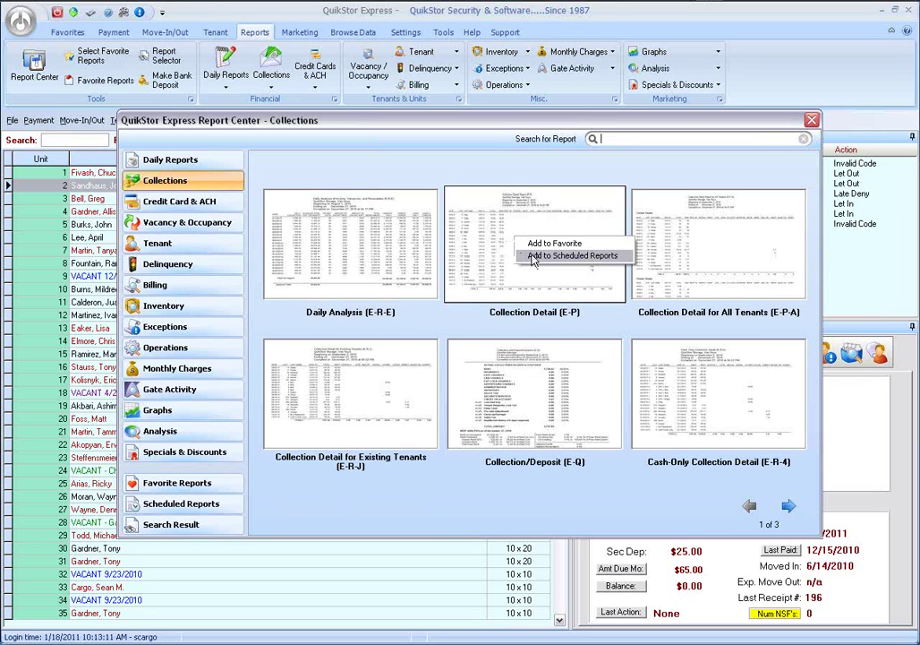
pyautogui.click(534, 256)
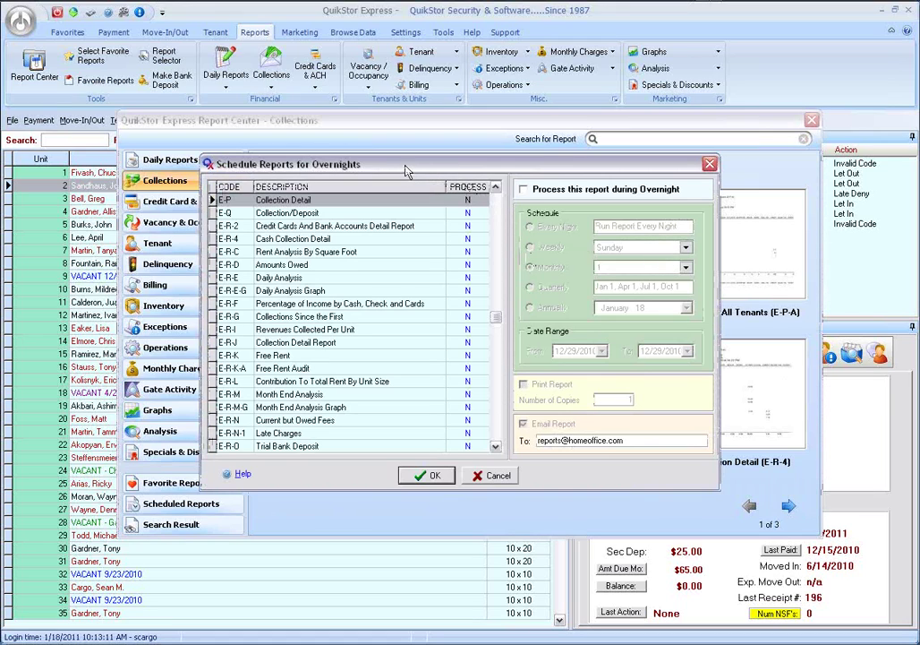
pyautogui.moveTo(406, 168); pyautogui.dragTo(411, 142)
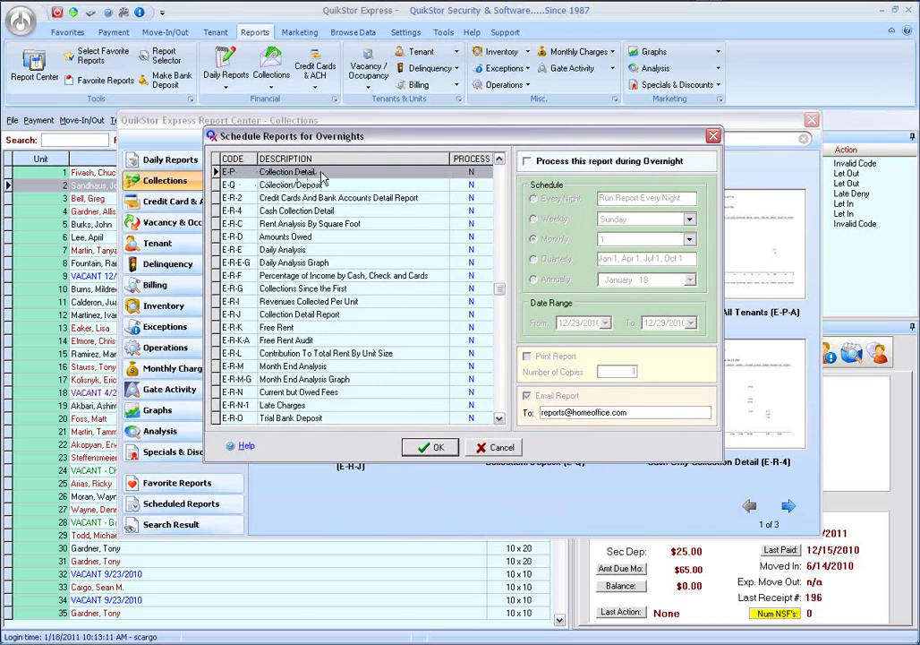
pyautogui.click(527, 162)
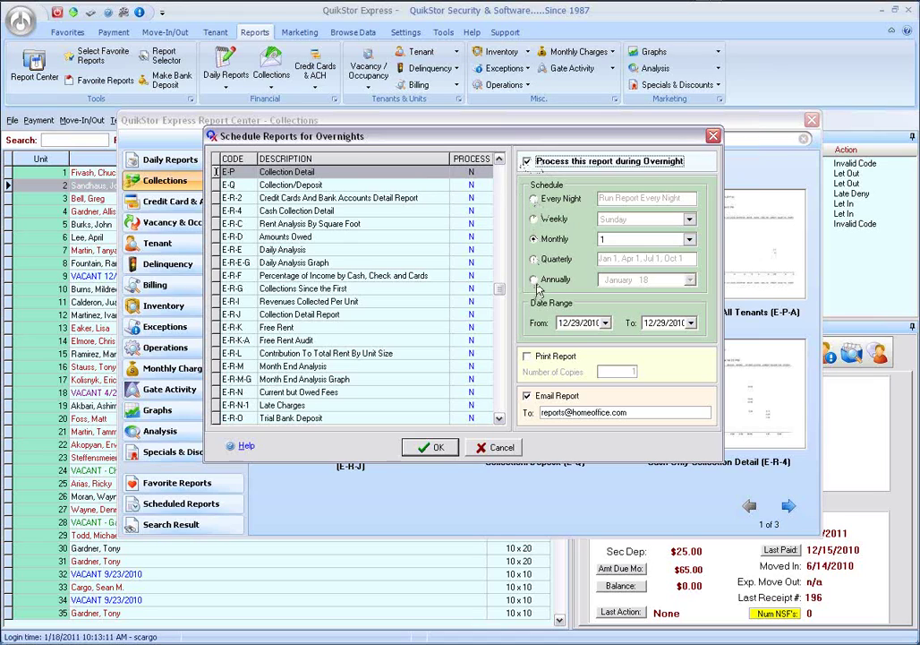
# Step: Try the every night, weekly, monthly, quarterly and annual schedule options for Collection Detail
pyautogui.click(533, 199)
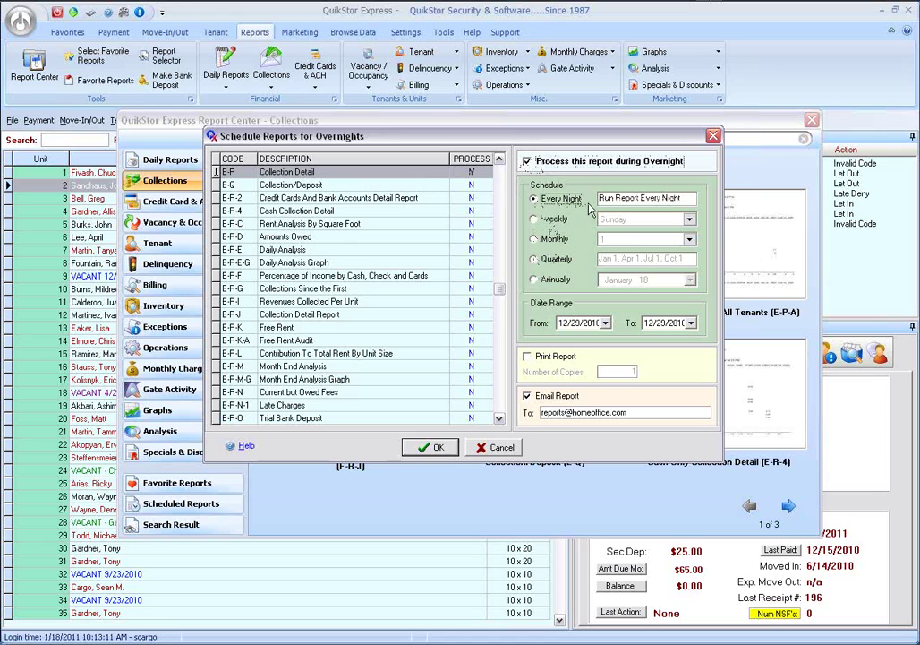
pyautogui.click(534, 220)
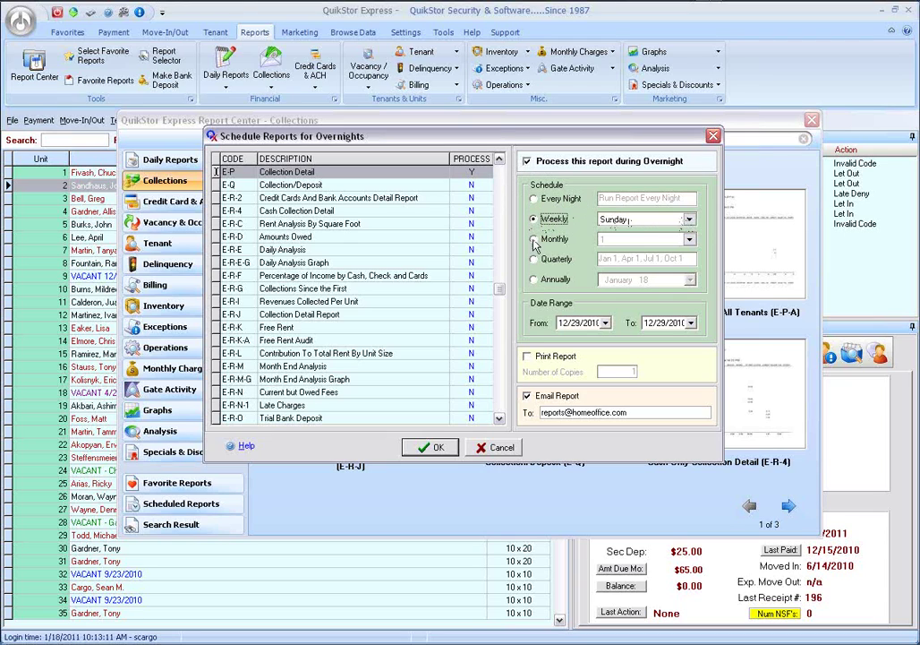
pyautogui.click(534, 239)
pyautogui.click(535, 259)
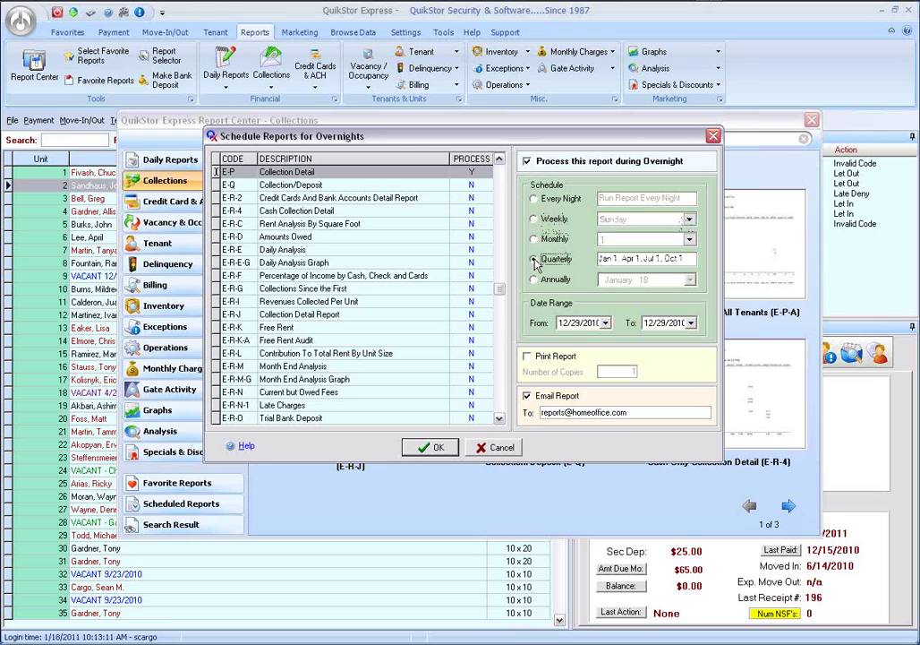
pyautogui.click(534, 279)
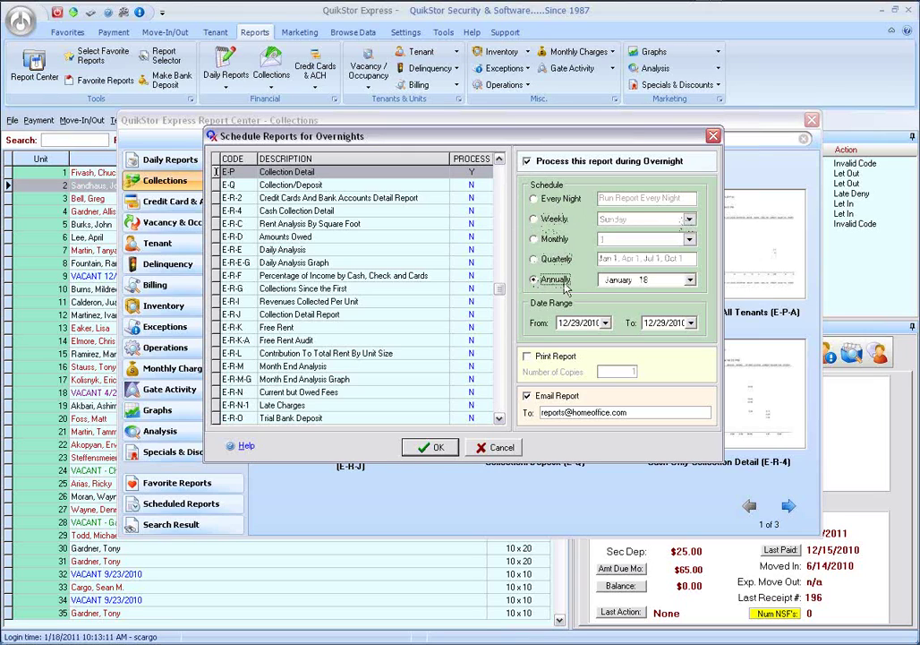
# Step: Schedule Collection Detail weekly on Sunday with Email Report enabled and save the overnight schedule
pyautogui.click(535, 220)
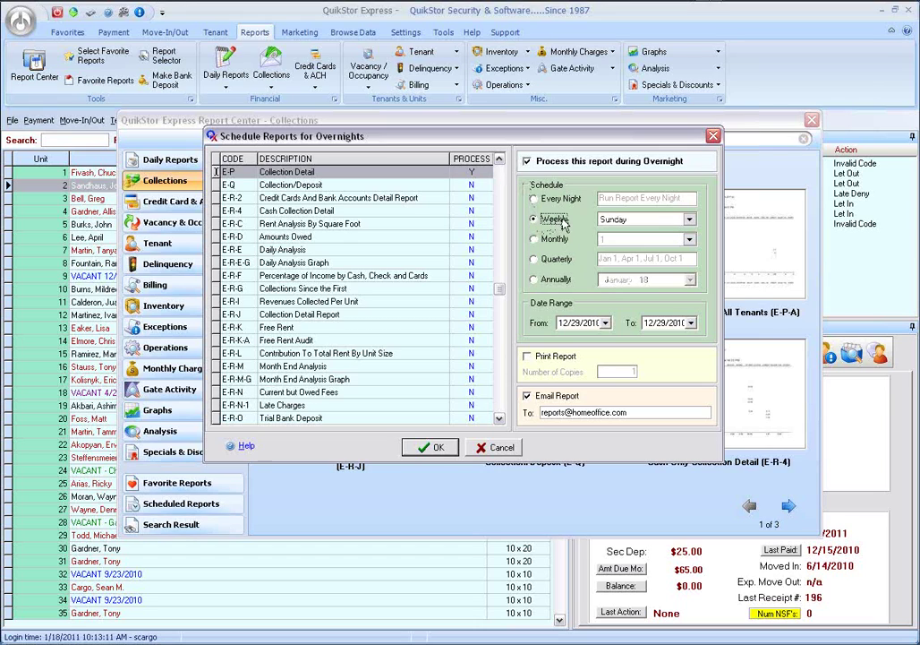
pyautogui.click(527, 397)
pyautogui.click(528, 397)
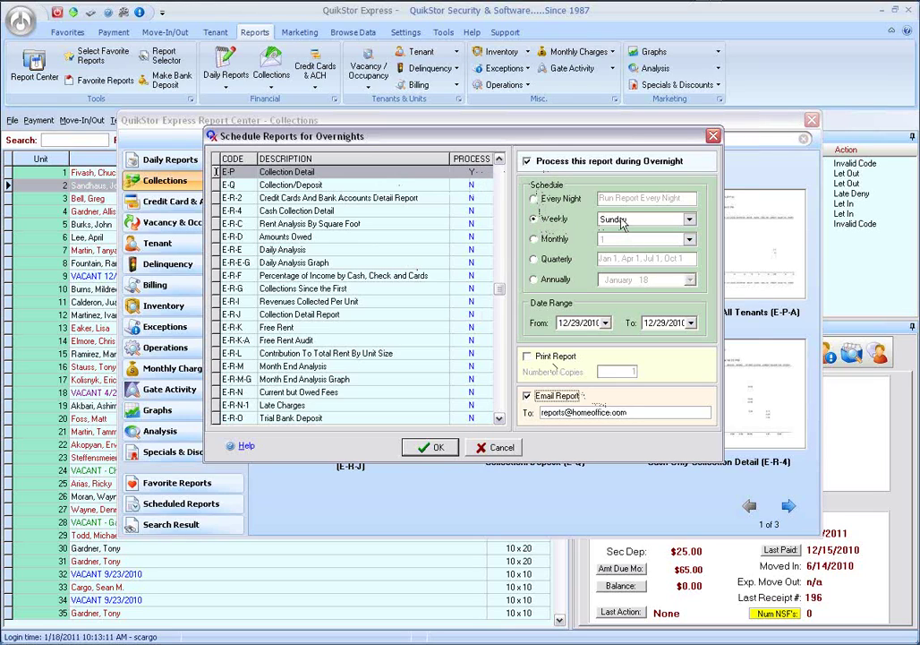
pyautogui.click(439, 447)
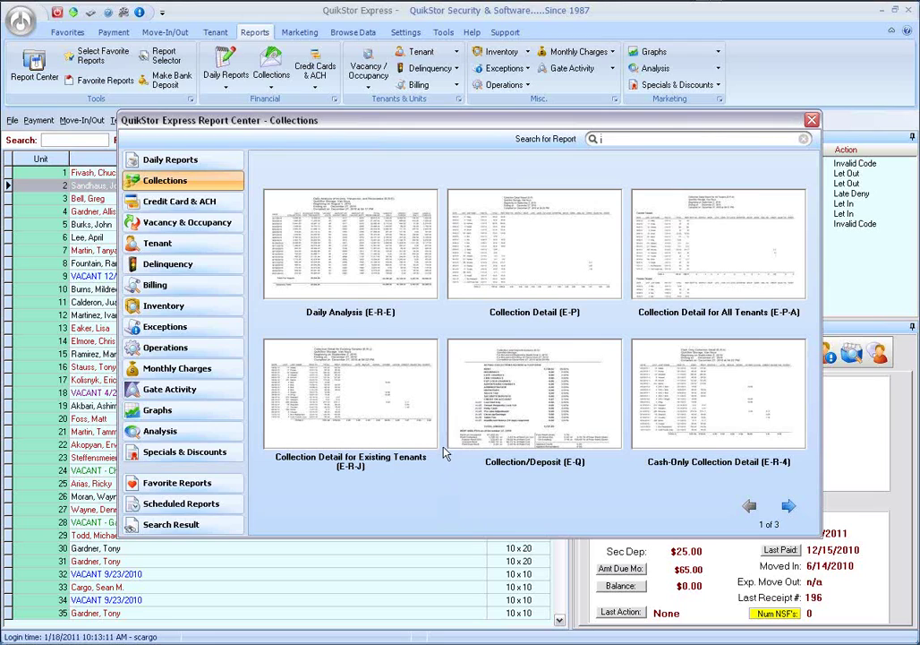
# Step: View the scheduled reports, and browse the report samples in the Daily Reports and Collections categories
pyautogui.click(188, 506)
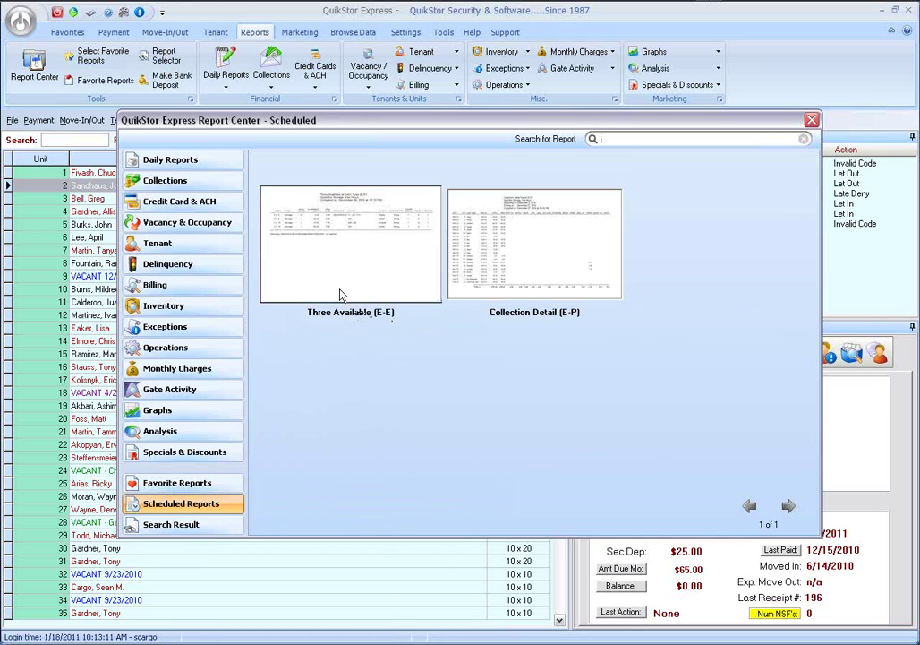
pyautogui.click(145, 160)
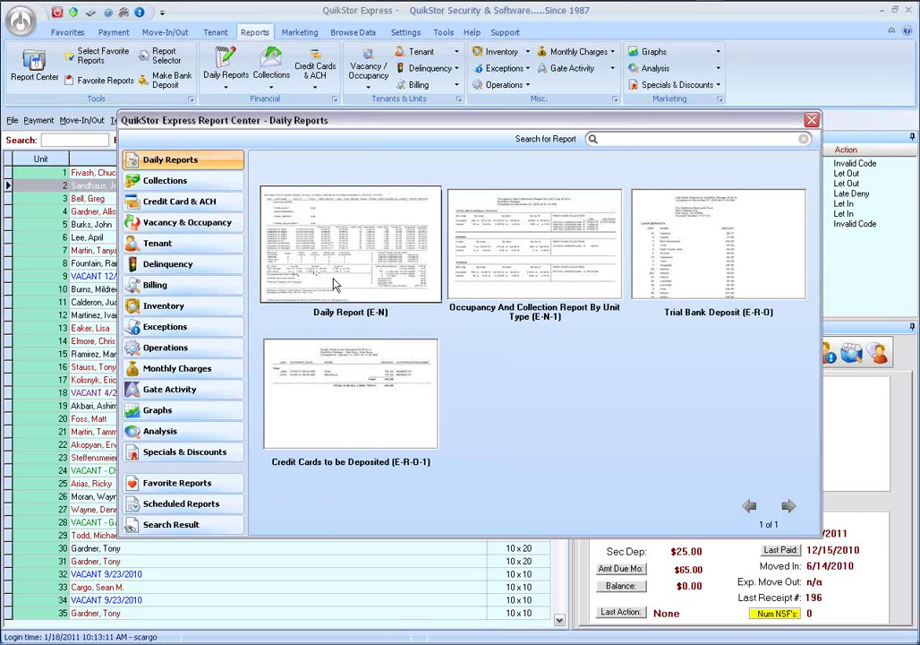
pyautogui.click(181, 187)
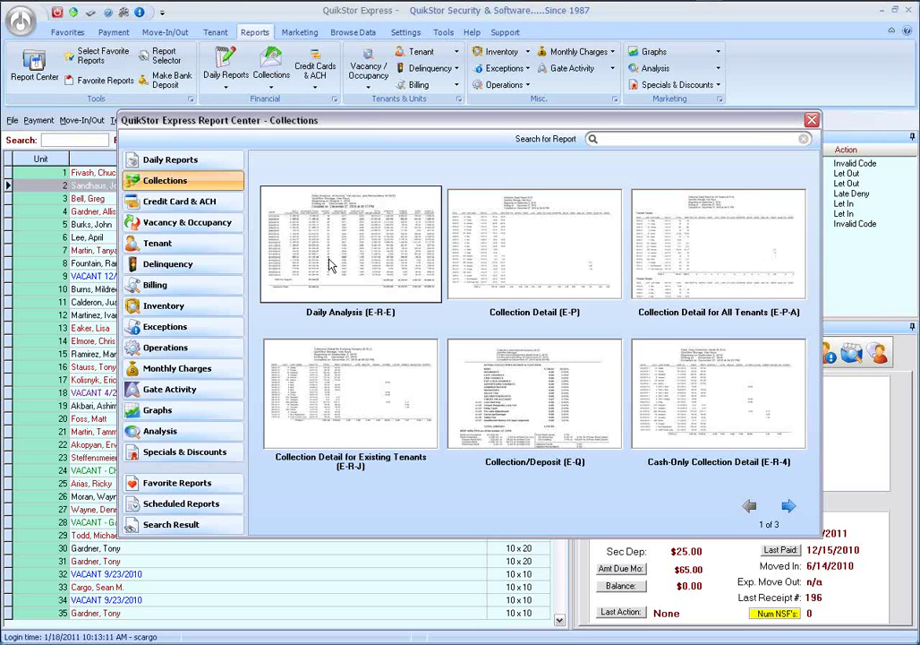
pyautogui.click(173, 163)
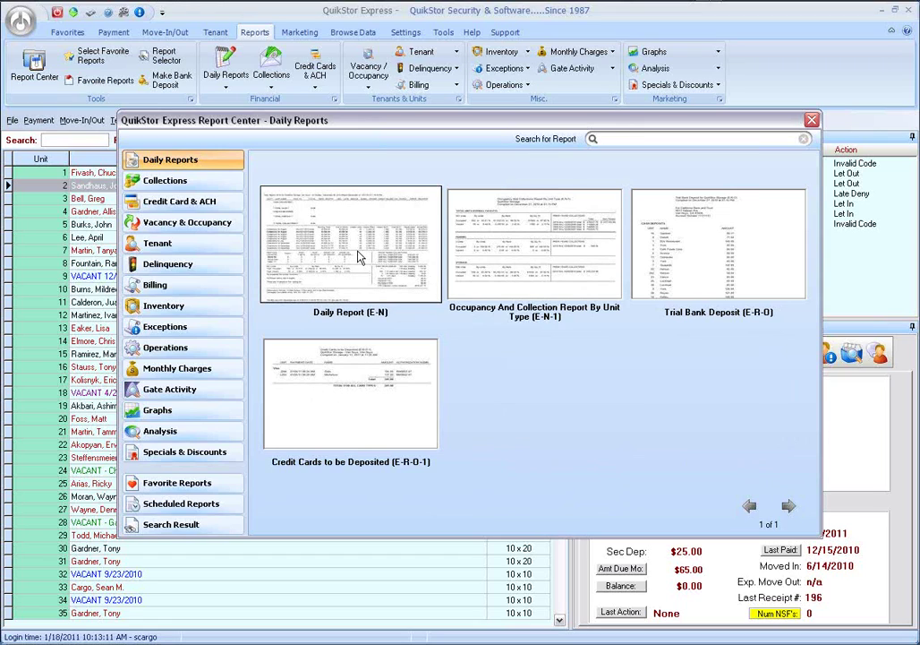
# Step: Open the enlarged sample of Unit Summary By Unit Type (E-S-1) from the Vacancy & Occupancy category
pyautogui.click(201, 221)
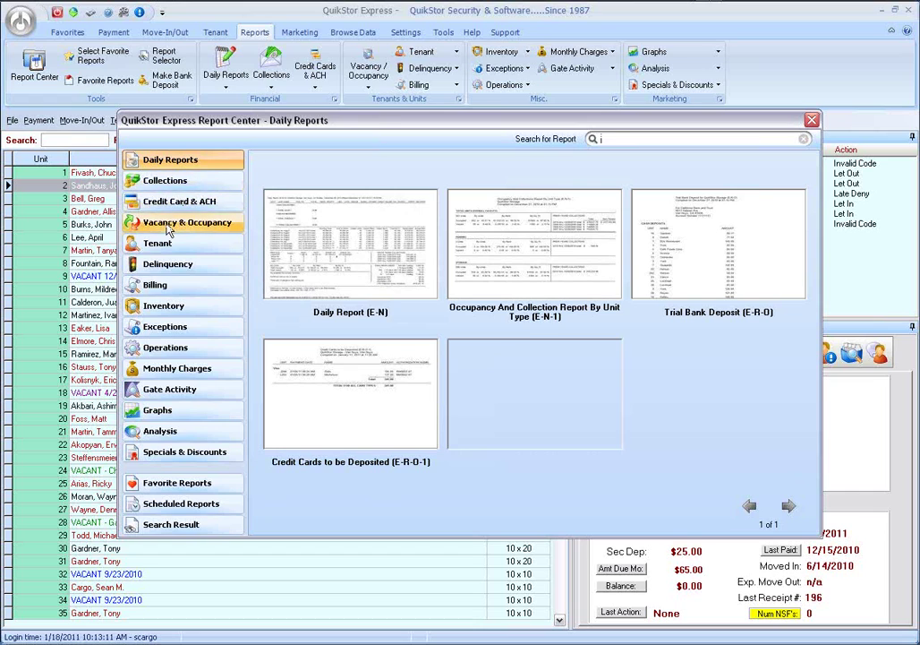
pyautogui.write('i')
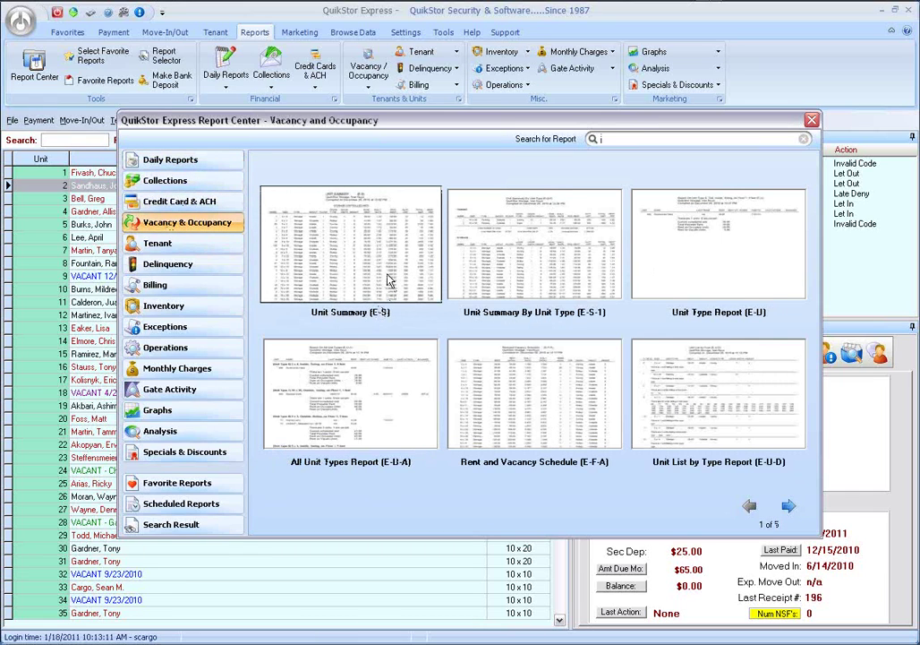
pyautogui.press('BackSpace')
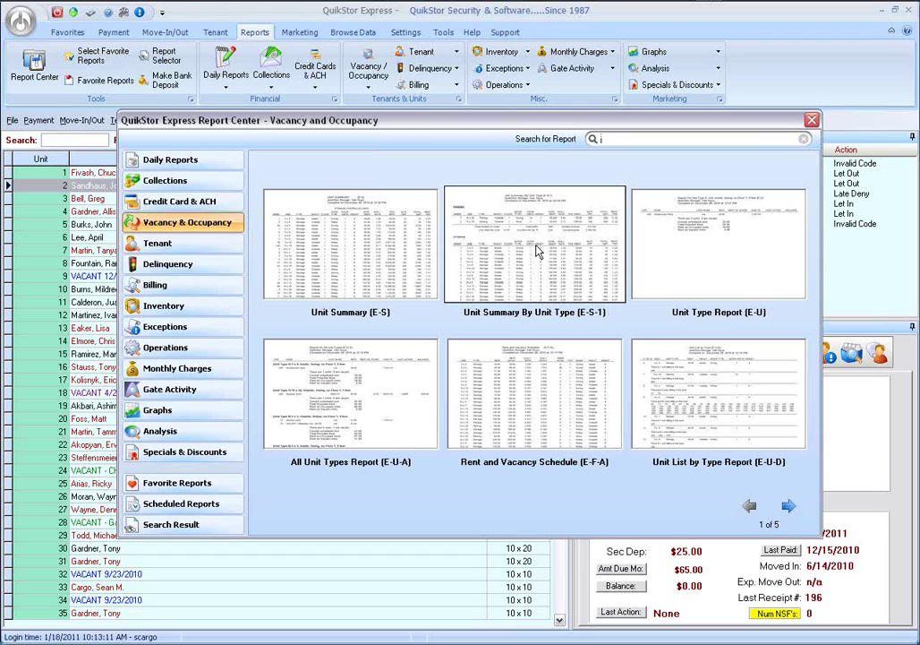
pyautogui.click(536, 252)
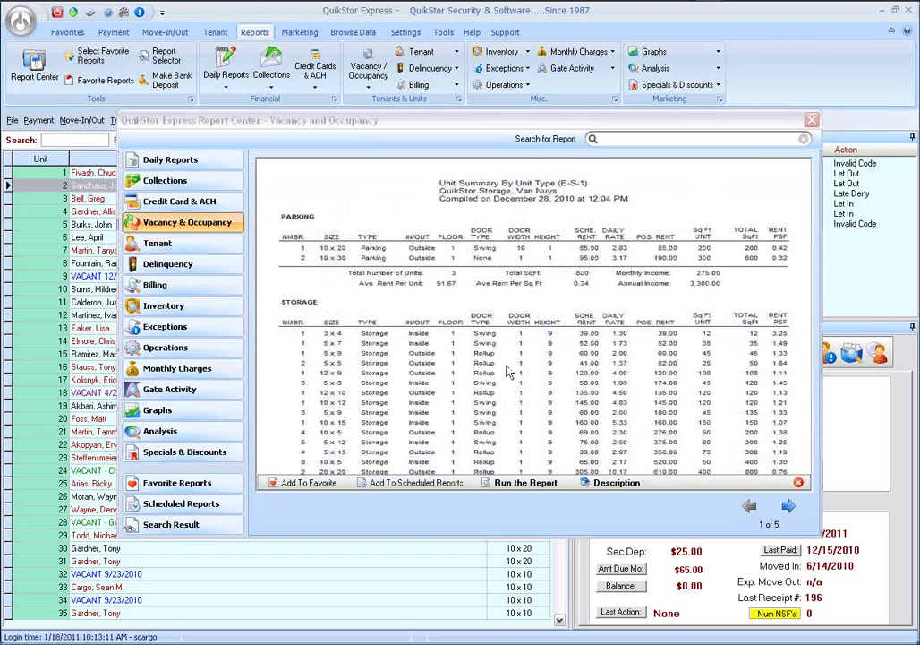
# Step: Close the enlarged report sample, display the Daily Reports category, and search the Report Center for "delinquent"
pyautogui.click(503, 344)
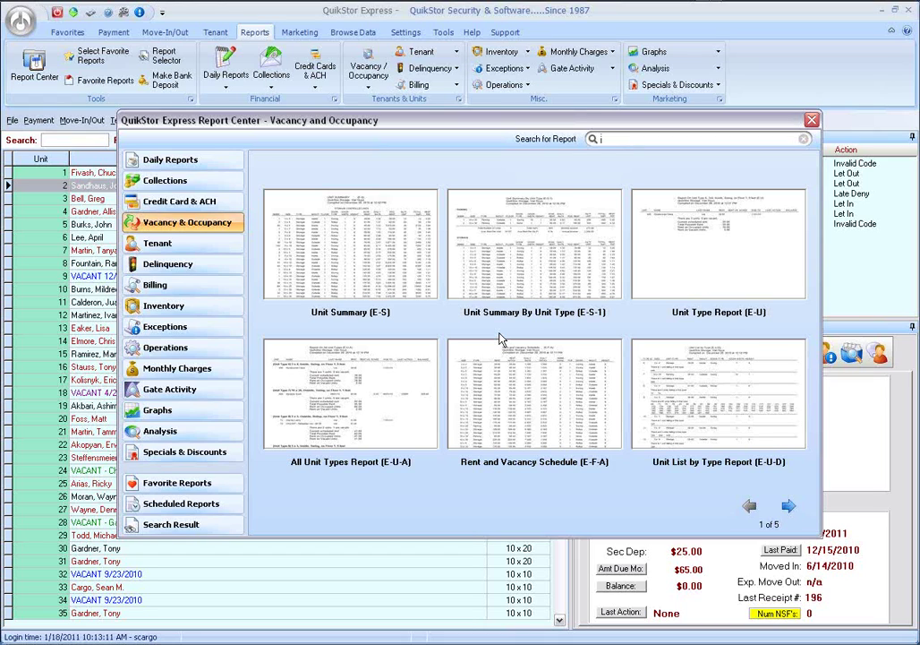
pyautogui.click(173, 167)
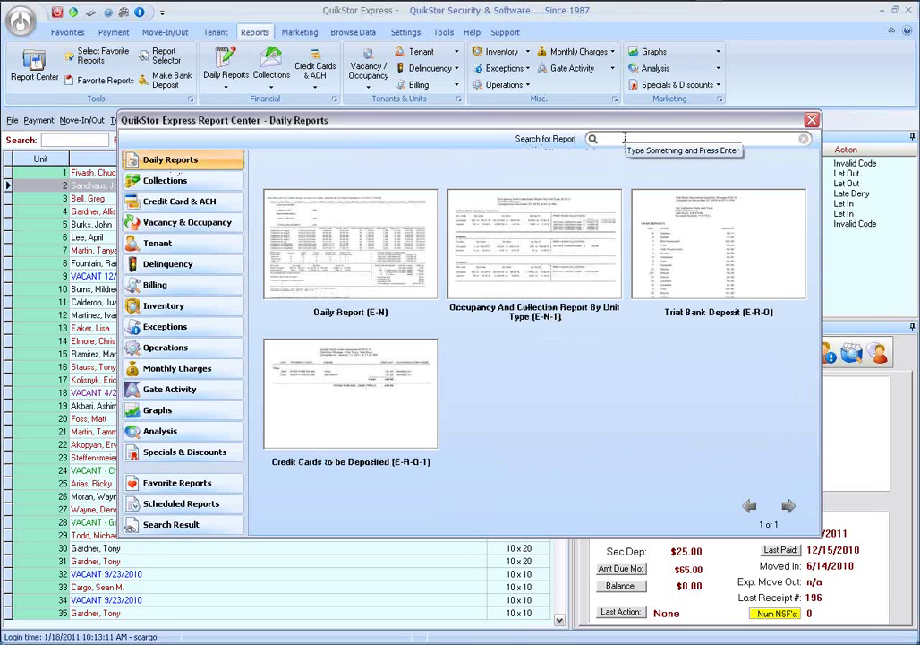
pyautogui.write('de')
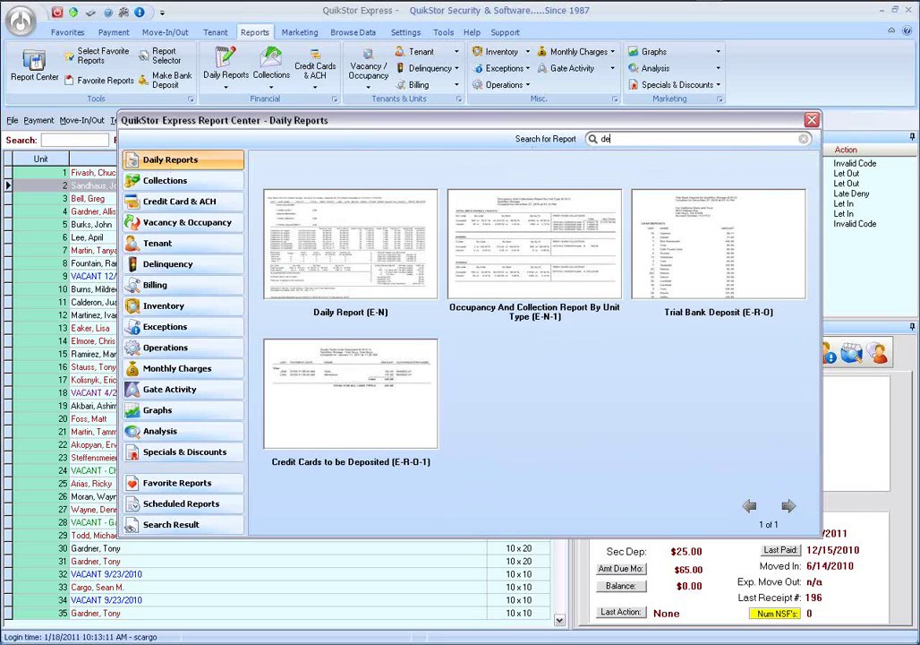
pyautogui.write('linquent')
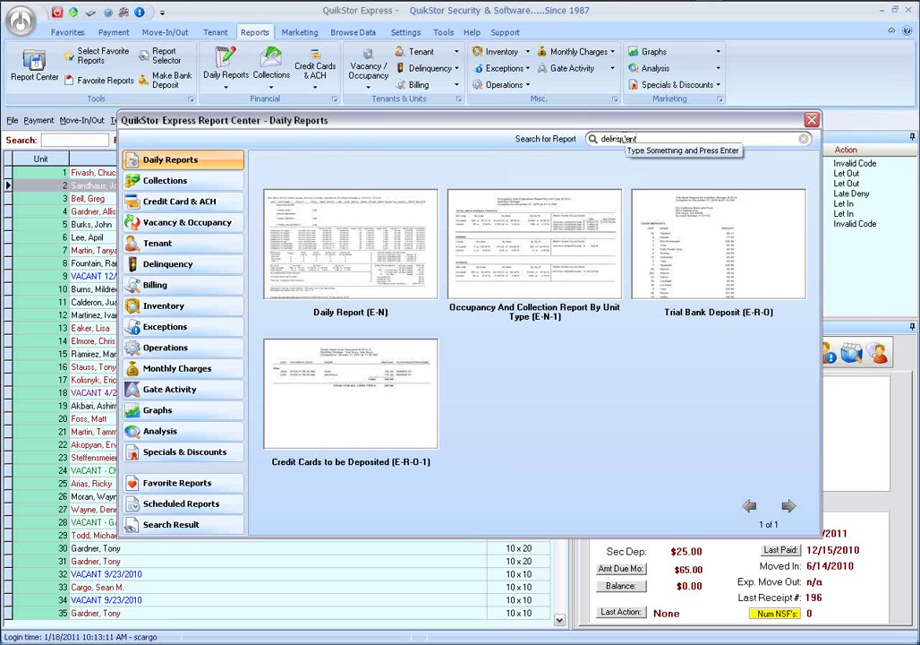
pyautogui.press('Return')
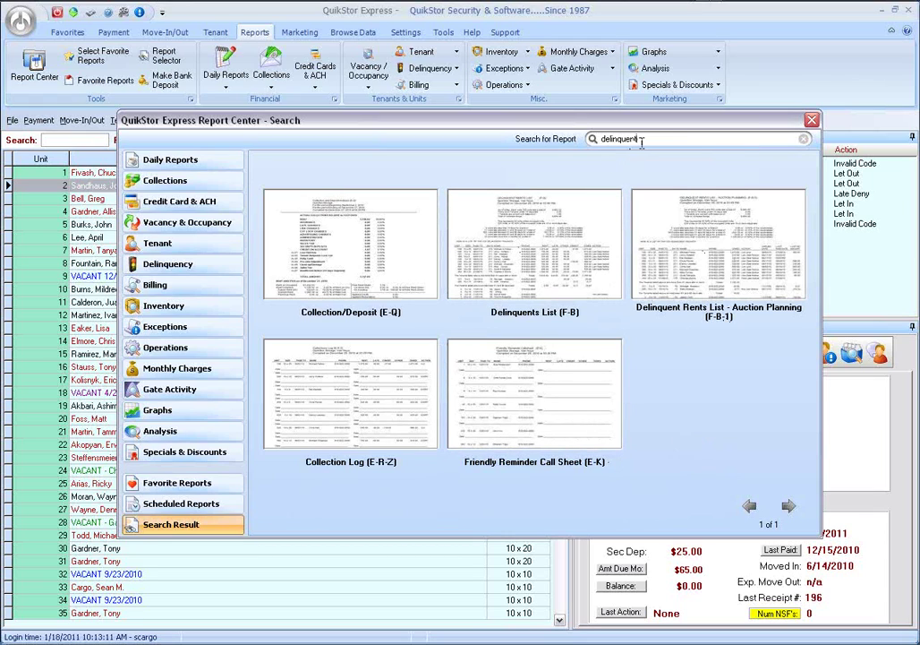
# Step: Replace the Report Center search term with "late"
pyautogui.moveTo(637, 139); pyautogui.dragTo(548, 148)
pyautogui.press('BackSpace')
pyautogui.write('late')
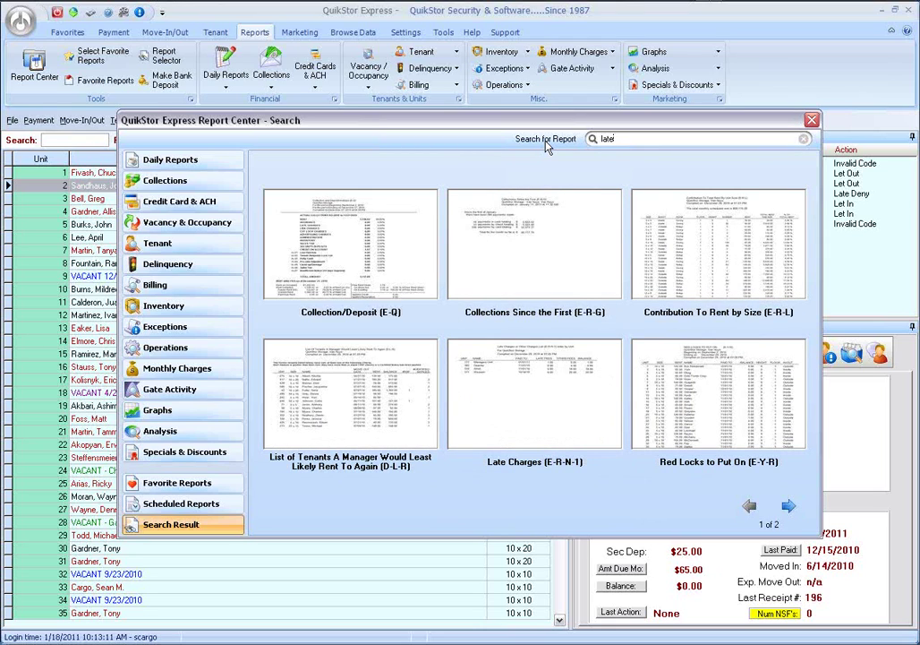
# Step: Search the Report Center for "source" instead
pyautogui.press('BackSpace')
pyautogui.press('BackSpace')
pyautogui.press('BackSpace')
pyautogui.press('BackSpace')
pyautogui.write('source')
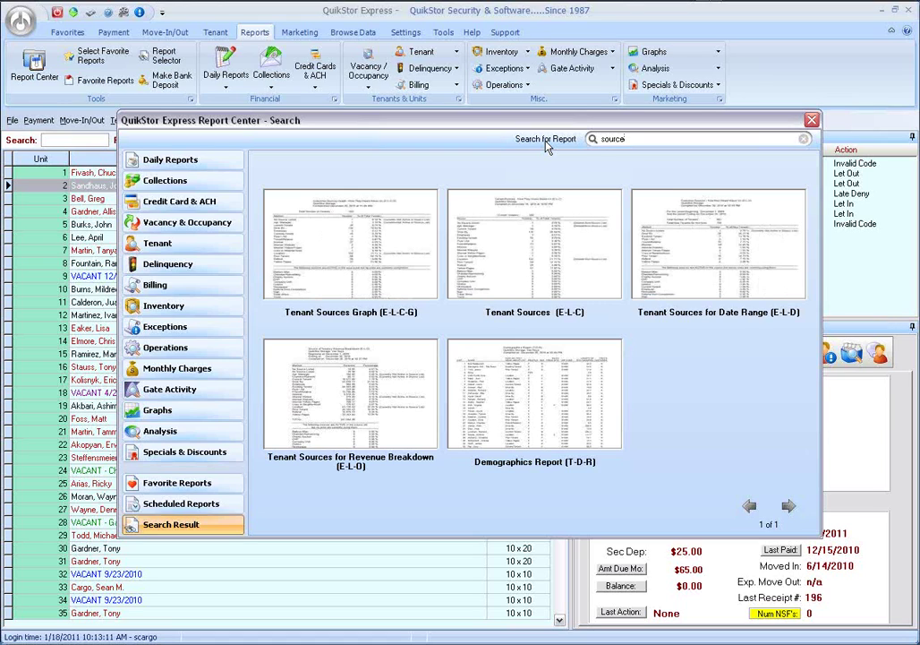
# Step: Clear the search term, view the enlarged sample and description of Tenant Sources for Revenue Breakdown (E-L-O), and close them
pyautogui.press('BackSpace')
pyautogui.press('BackSpace')
pyautogui.press('BackSpace')
pyautogui.press('BackSpace')
pyautogui.press('BackSpace')
pyautogui.press('BackSpace')
pyautogui.write('i')
pyautogui.click(345, 398)
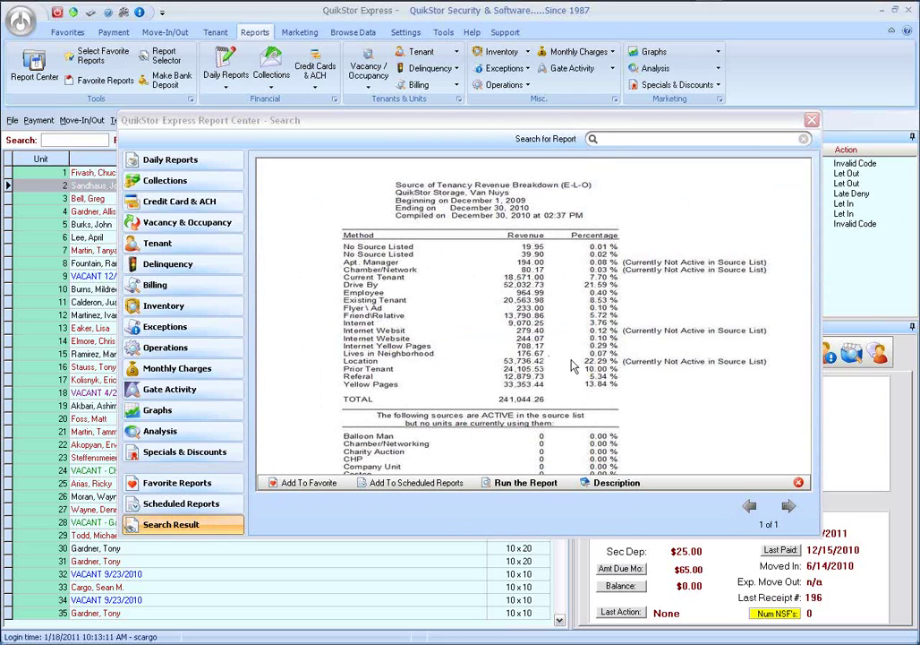
pyautogui.click(614, 487)
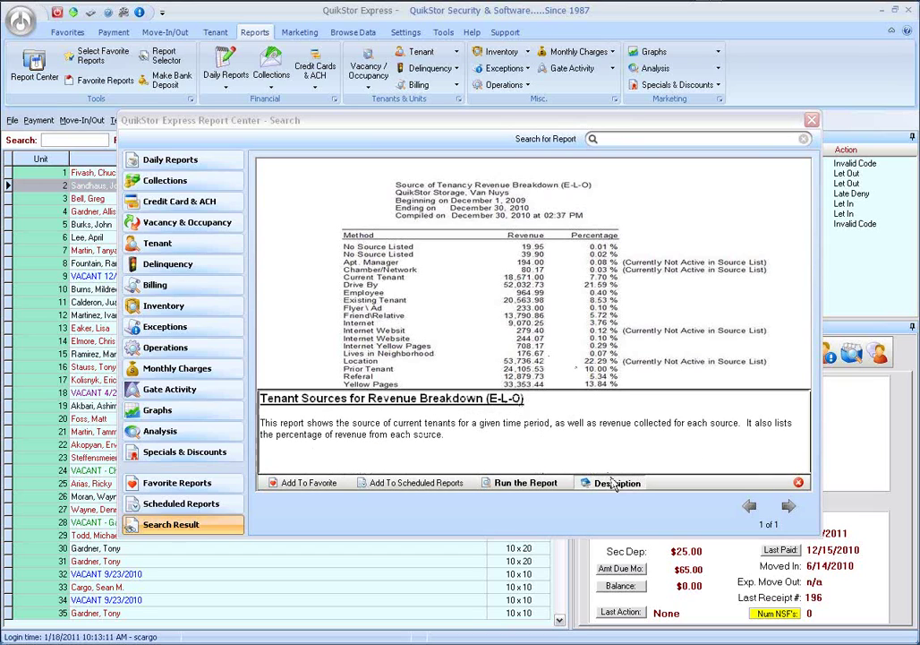
pyautogui.click(616, 486)
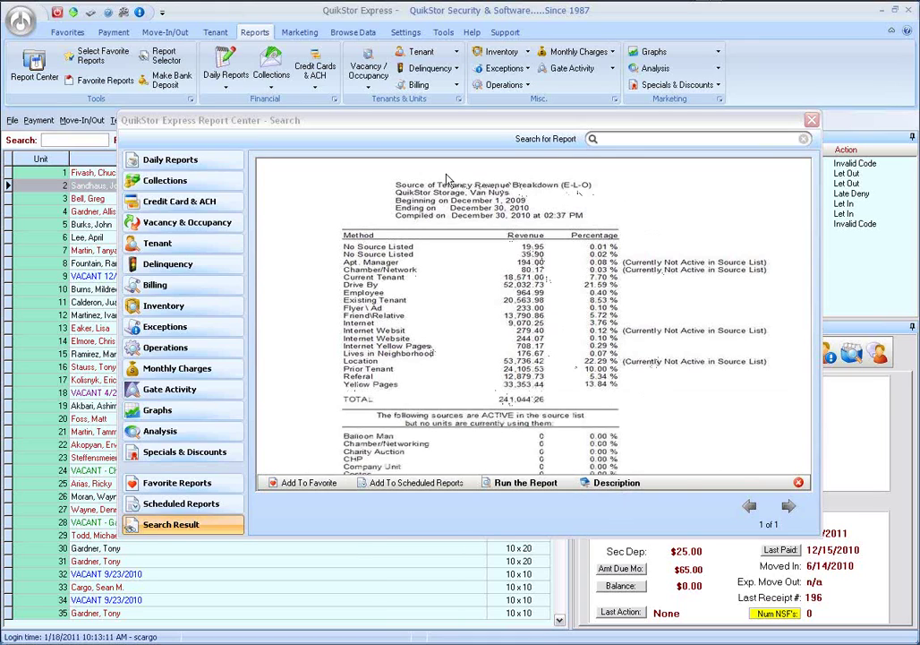
pyautogui.click(514, 347)
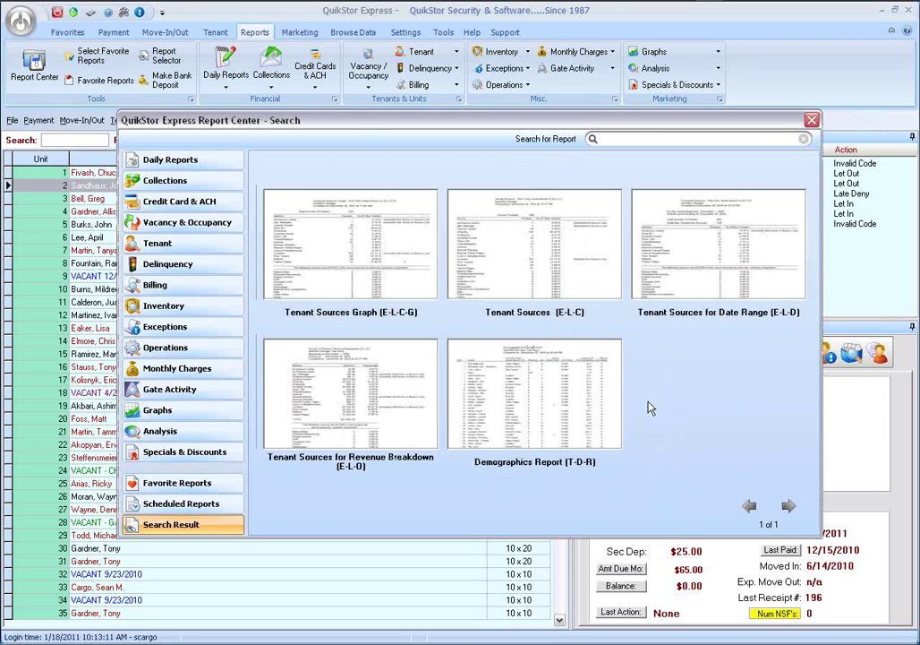
# Step: Run the Tenant Sources (E-L-C) report, look through its preview, and close the preview
pyautogui.rightClick(532, 237)
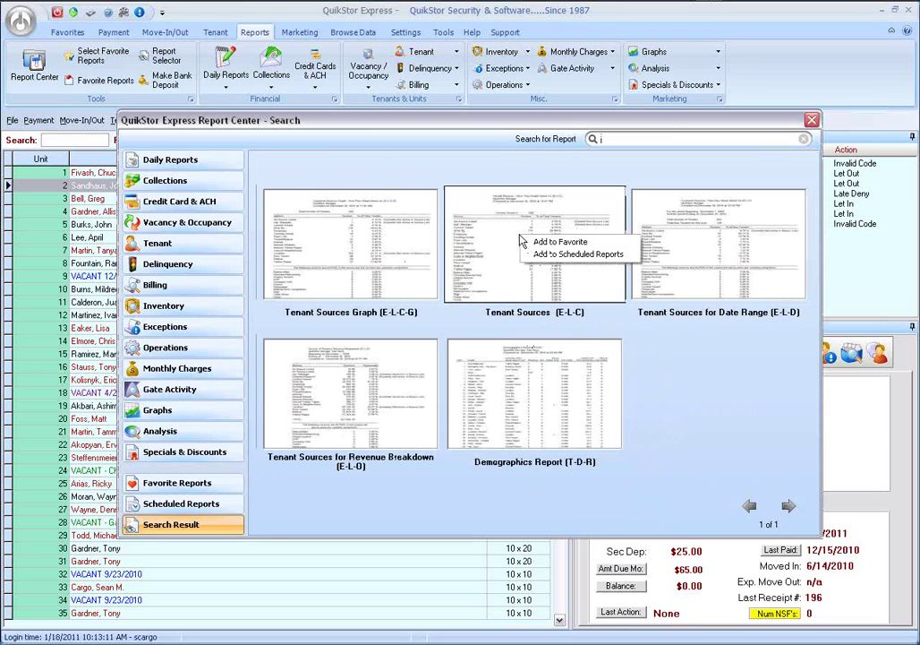
pyautogui.click(507, 279)
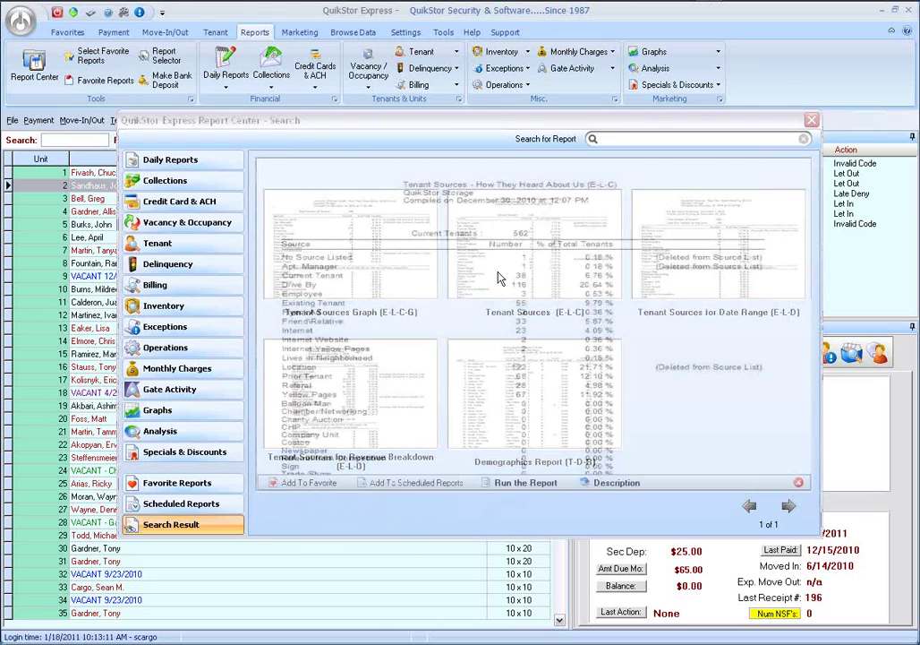
pyautogui.doubleClick(514, 294)
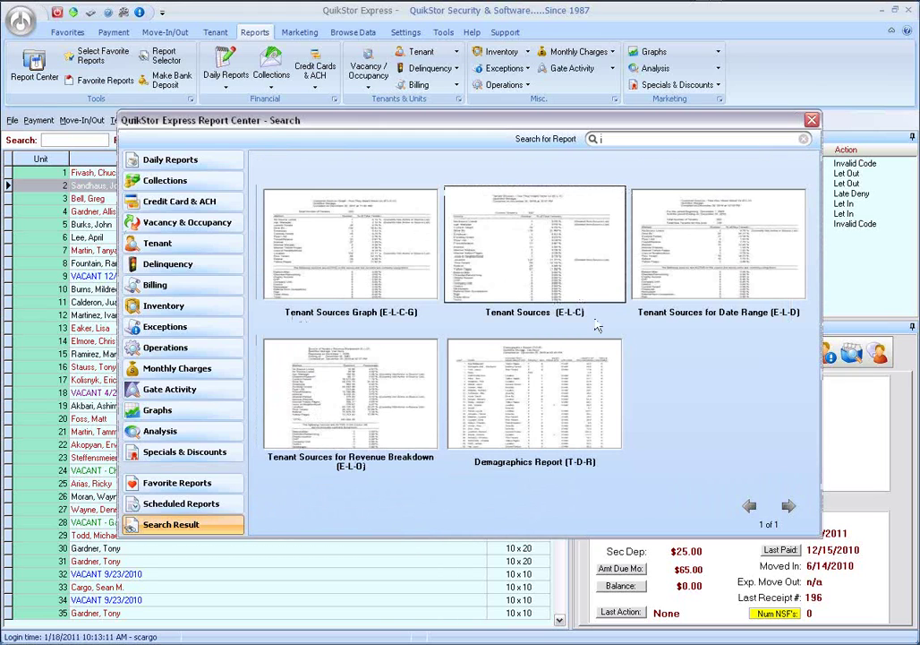
pyautogui.scroll(-5, 388, 258)
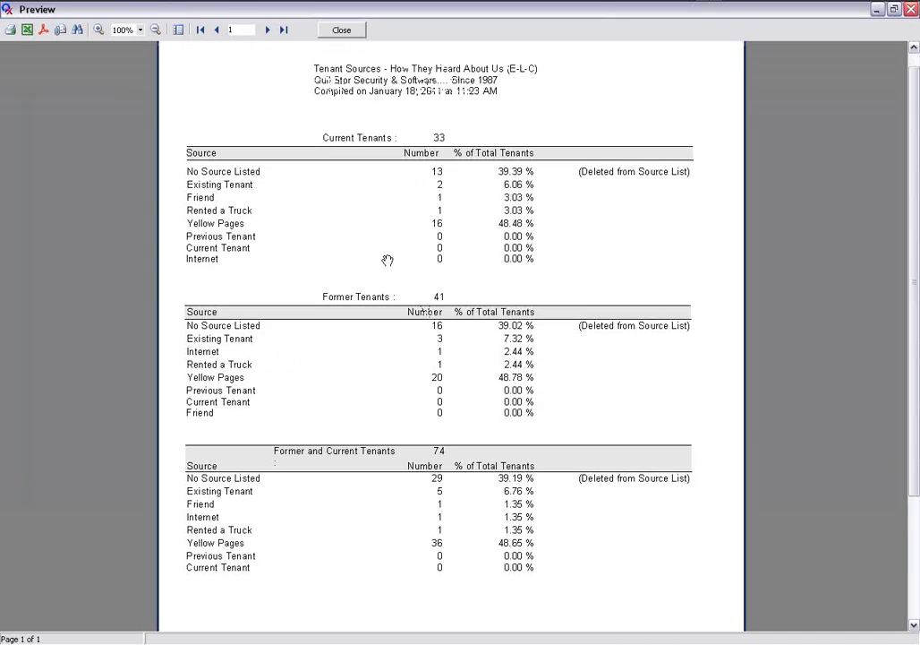
pyautogui.scroll(5, 383, 266)
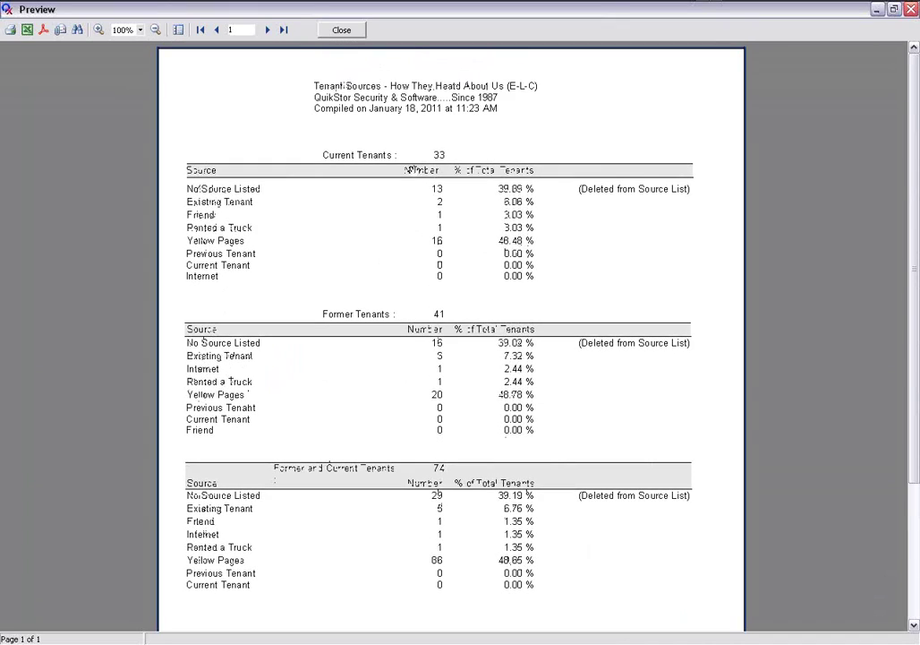
pyautogui.click(341, 30)
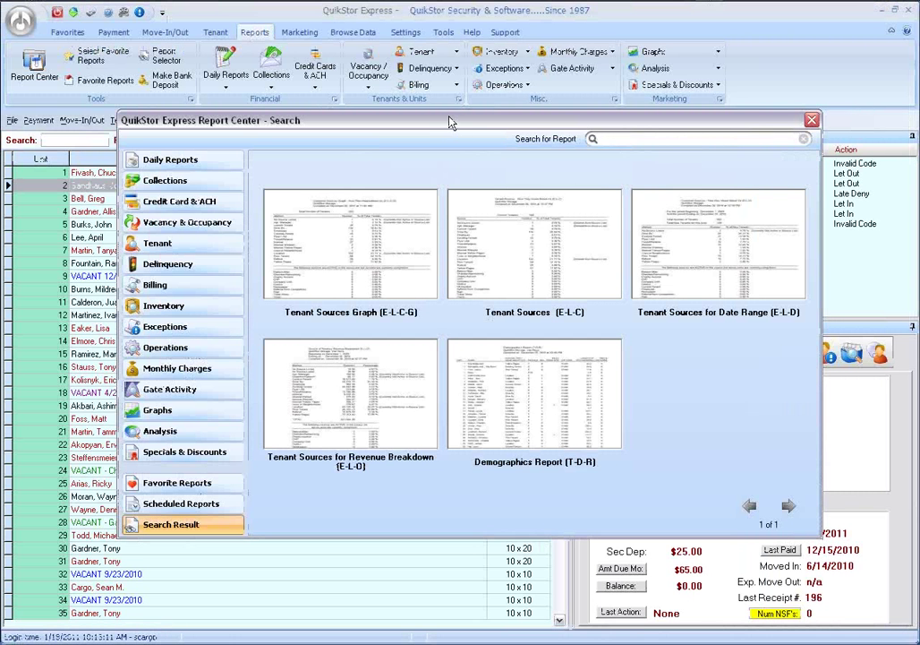
# Step: View the scheduled reports in the Report Center, and close the Report Center
pyautogui.moveTo(448, 123)
pyautogui.mouseDown()
pyautogui.moveTo(412, 108)
pyautogui.moveTo(433, 109)
pyautogui.mouseUp()
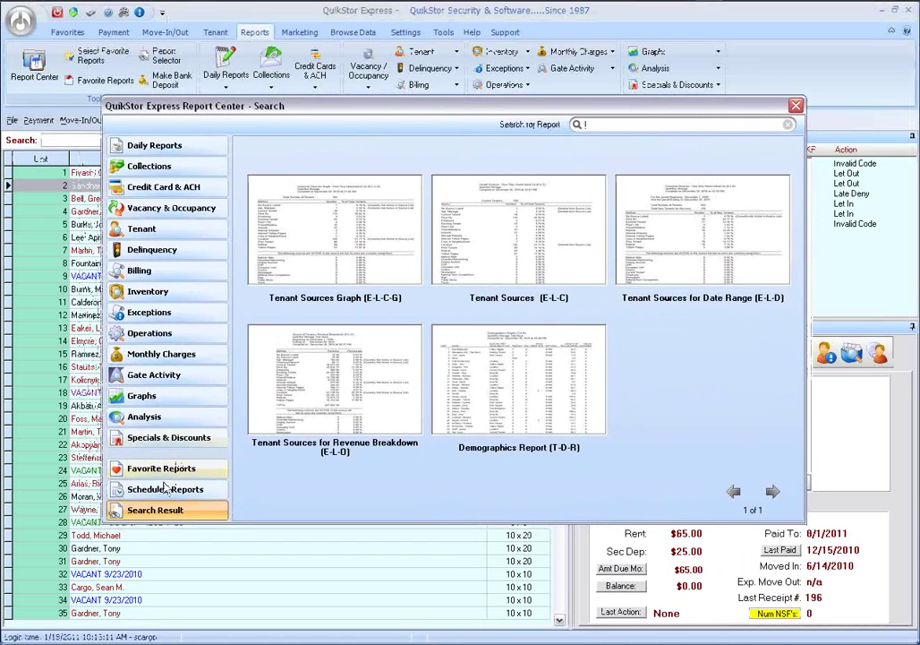
pyautogui.click(165, 490)
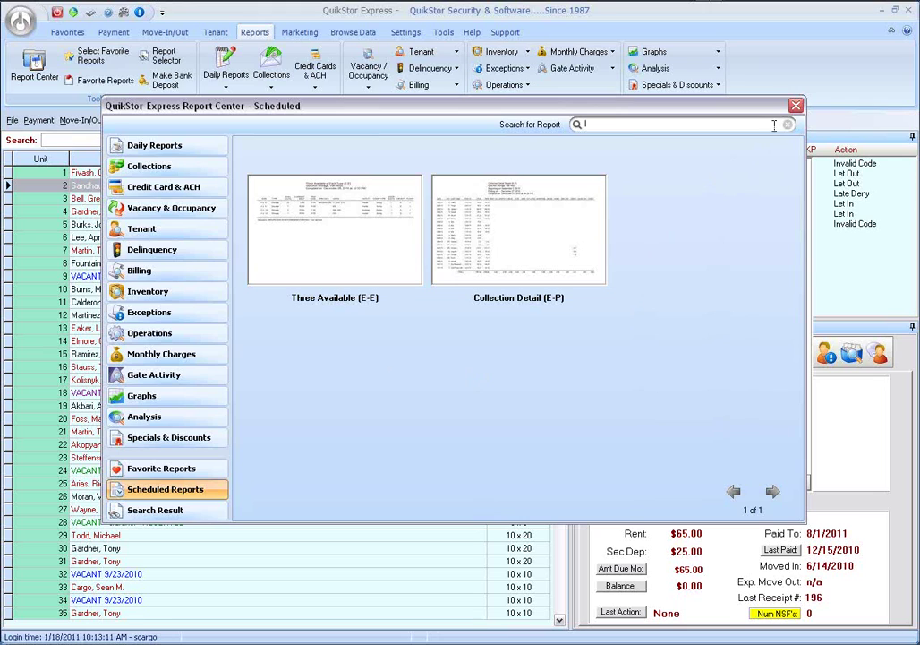
pyautogui.click(796, 106)
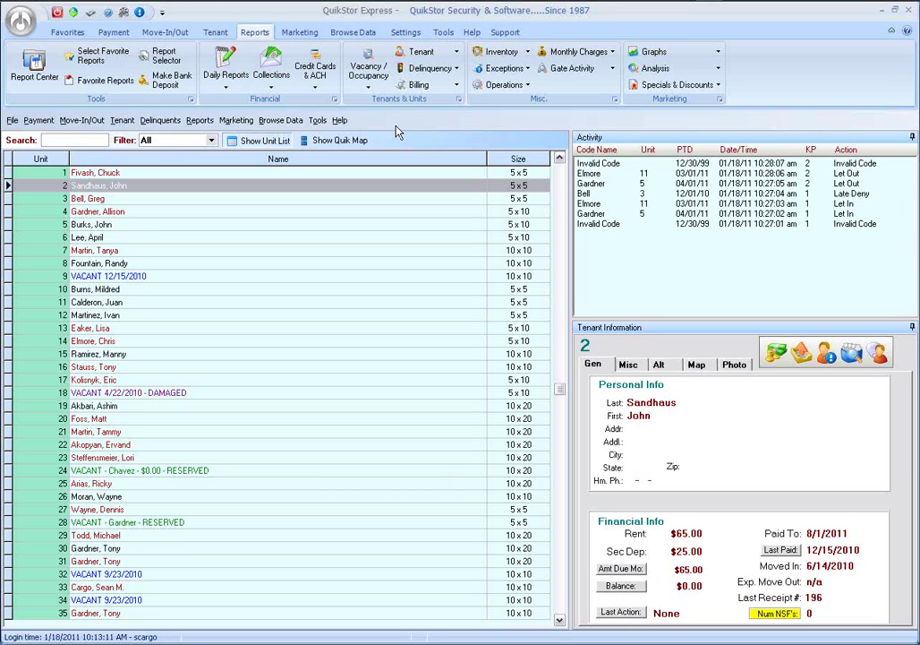
pyautogui.click(320, 122)
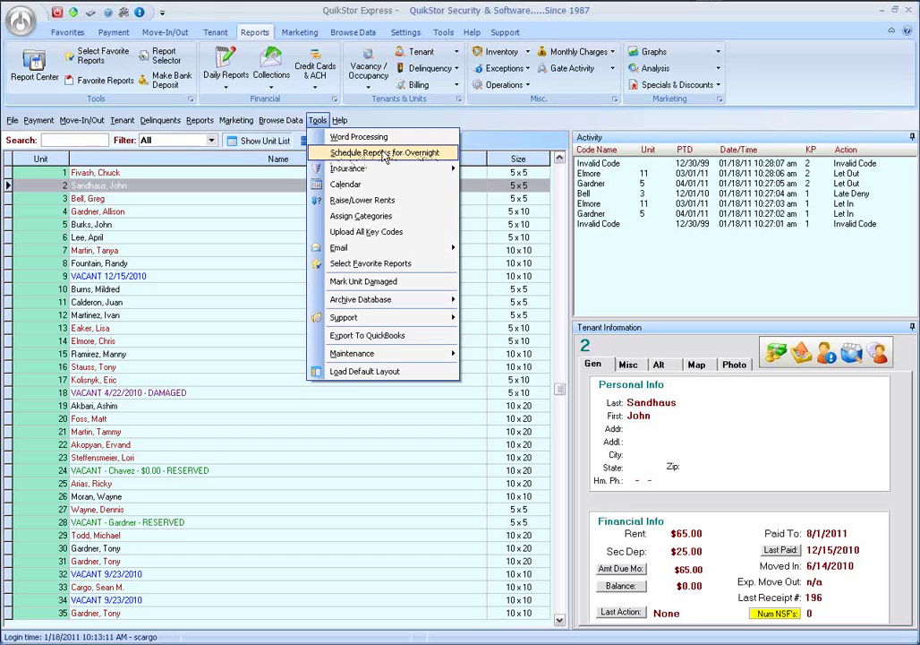
pyautogui.click(488, 134)
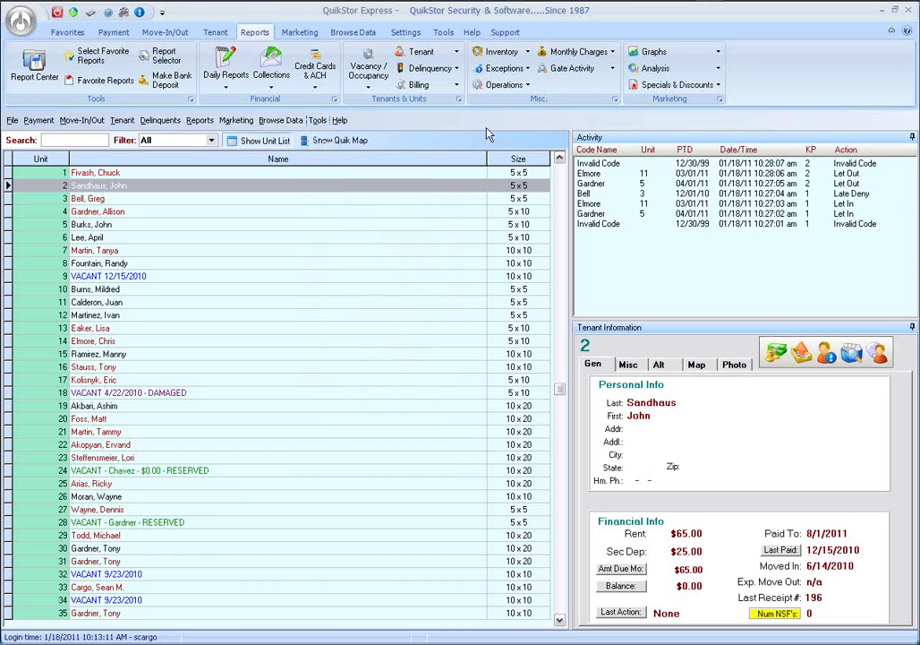
pyautogui.click(444, 33)
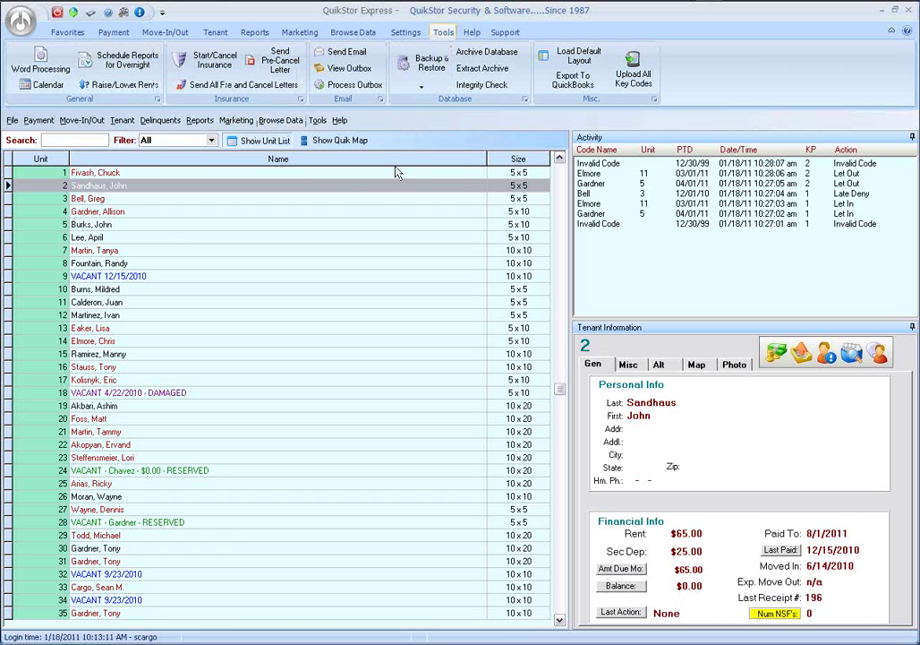
pyautogui.click(318, 120)
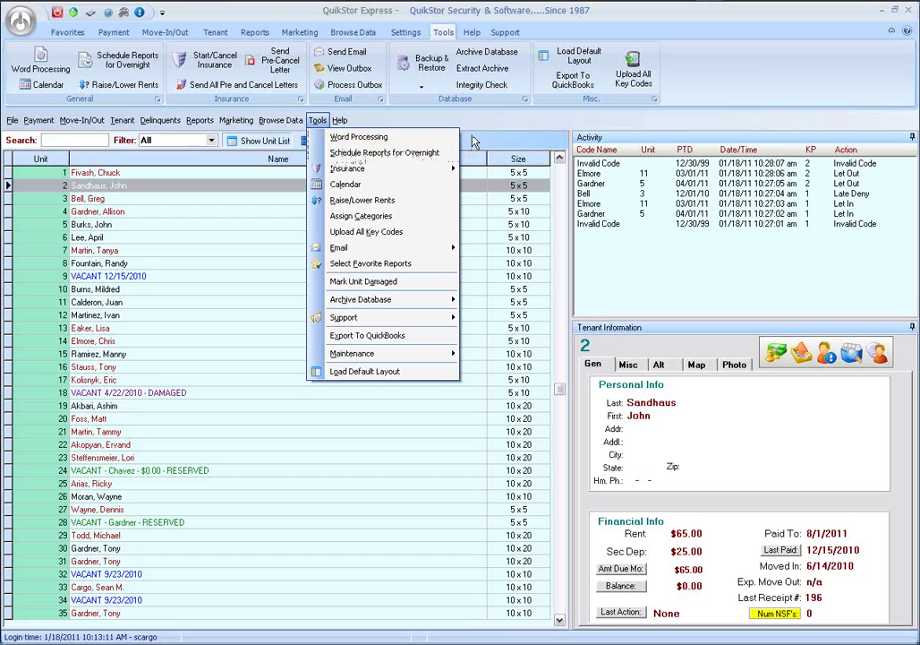
pyautogui.click(461, 124)
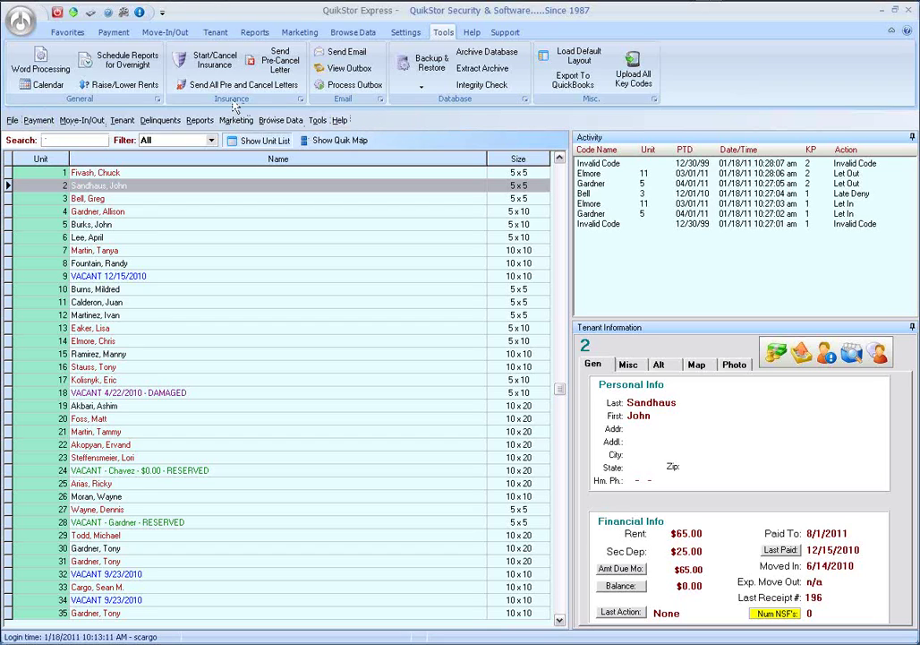
pyautogui.click(57, 59)
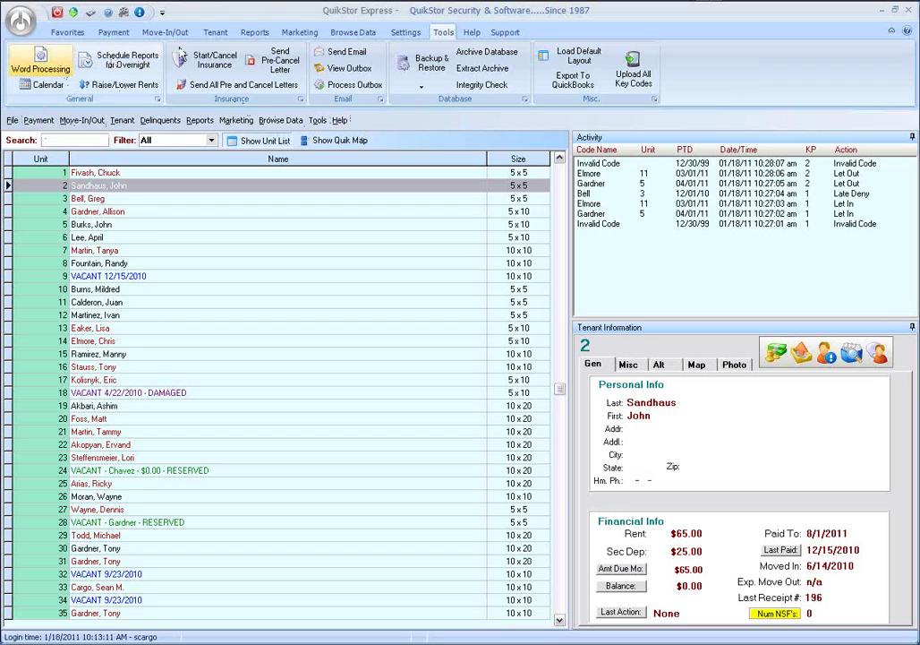
# Step: Reopen the Report Center and browse the Daily Reports and Collections categories
pyautogui.click(254, 32)
pyautogui.click(34, 67)
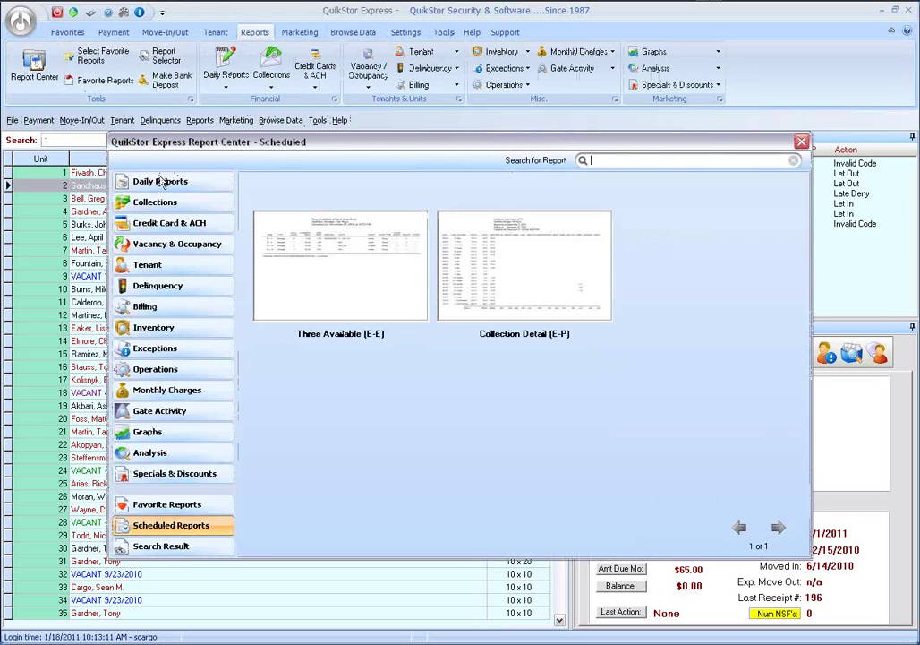
pyautogui.click(161, 180)
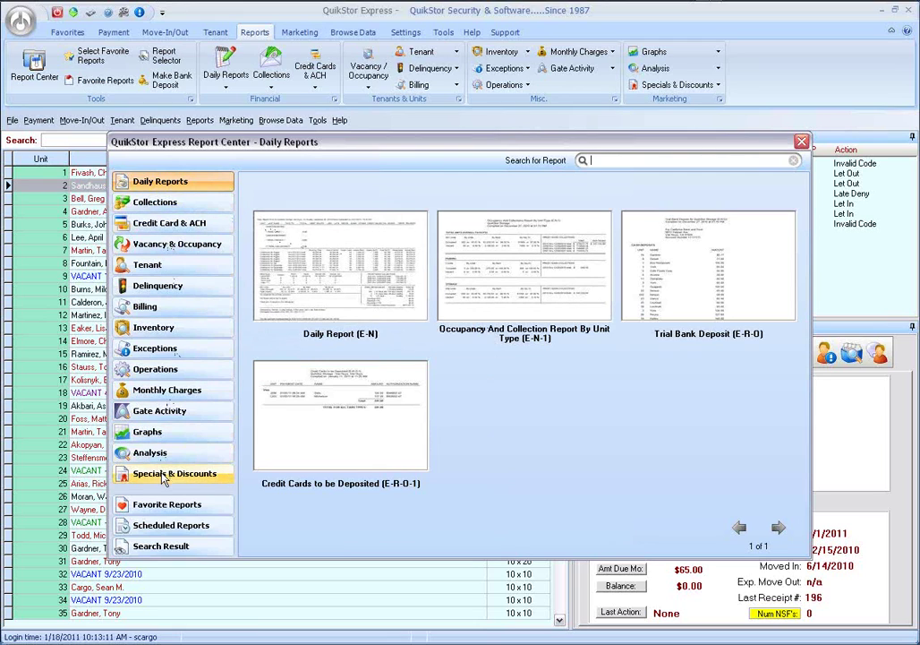
pyautogui.click(159, 206)
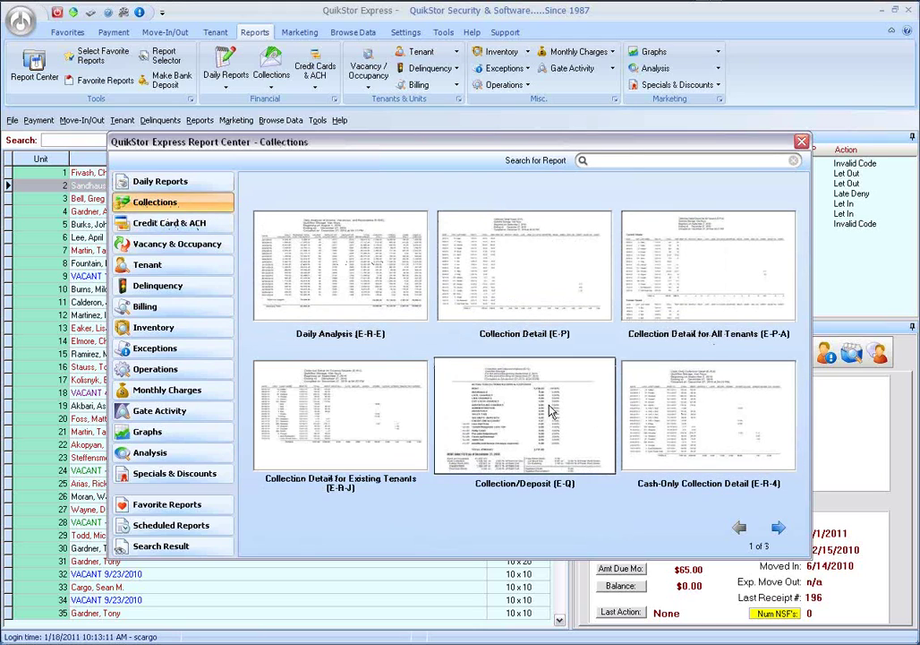
# Step: View the enlarged Collection/Deposit (E-Q) sample, read through its full description, and close the sample
pyautogui.click(549, 406)
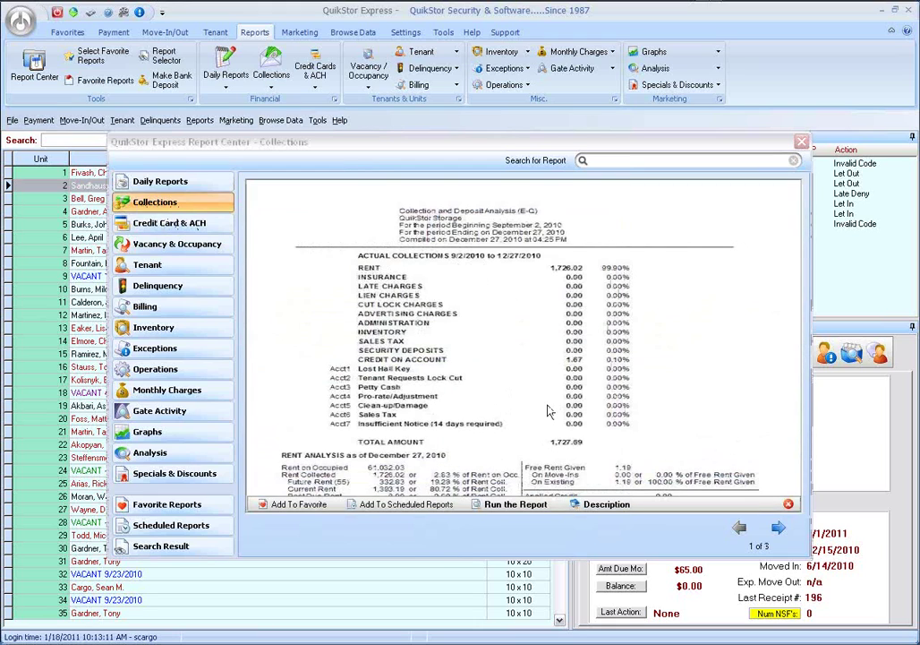
pyautogui.click(603, 505)
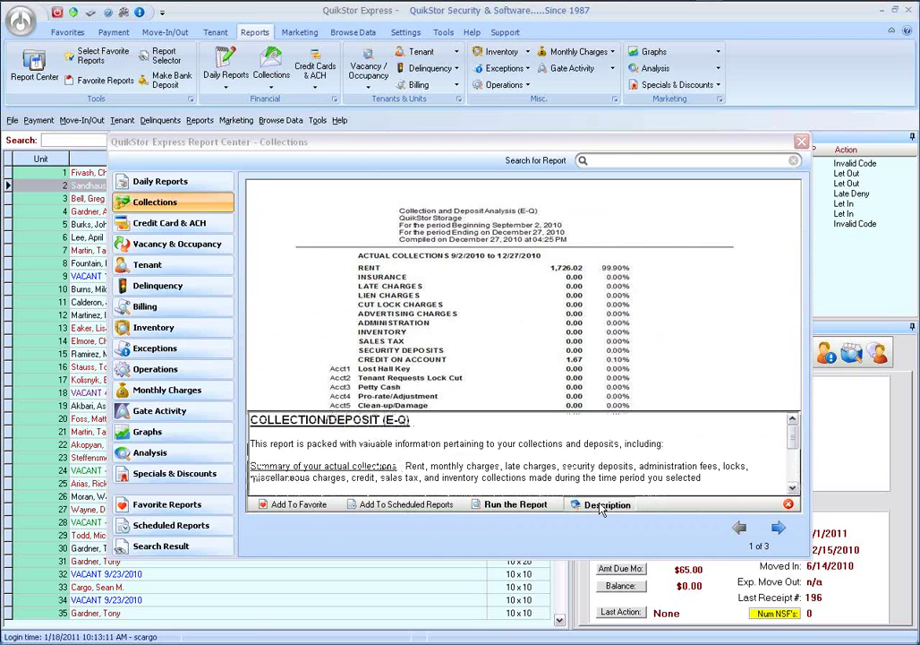
pyautogui.moveTo(794, 437); pyautogui.dragTo(794, 474)
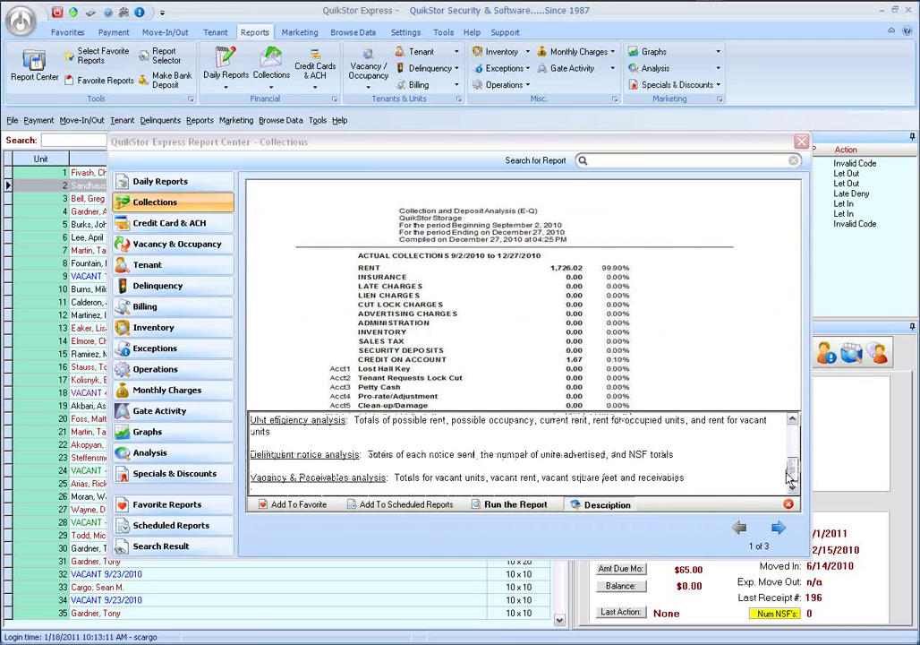
pyautogui.scroll(4, 792, 466)
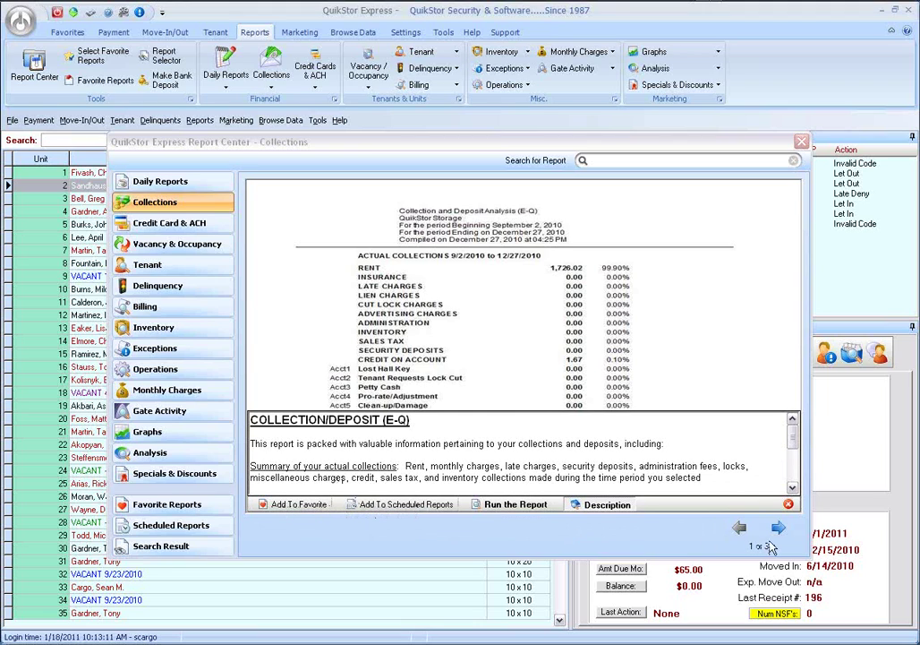
pyautogui.click(789, 504)
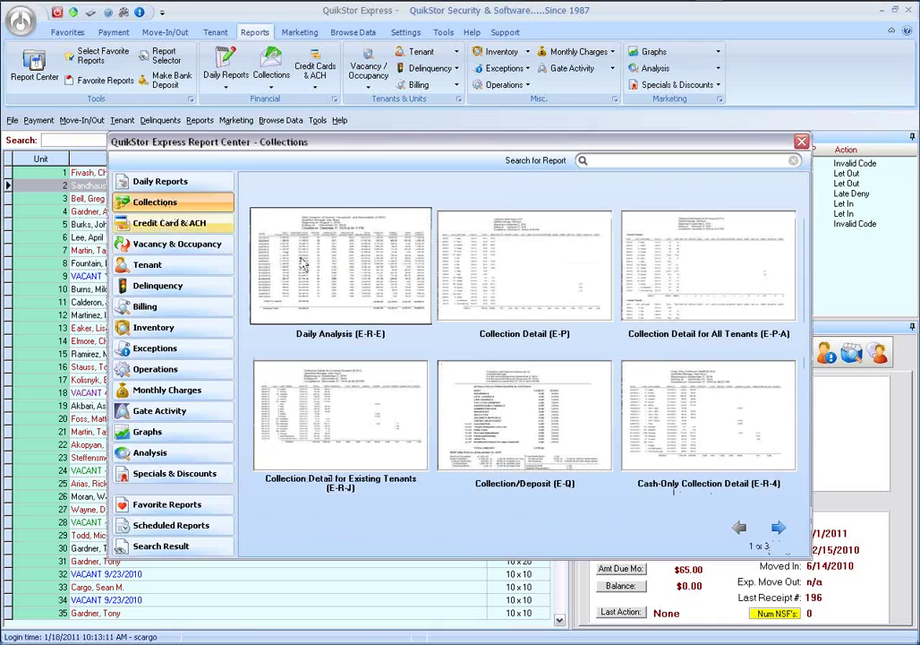
# Step: Check the shortcut options for the Daily Analysis (E-R-E) report without choosing one, and view the favorite and scheduled reports
pyautogui.rightClick(341, 265)
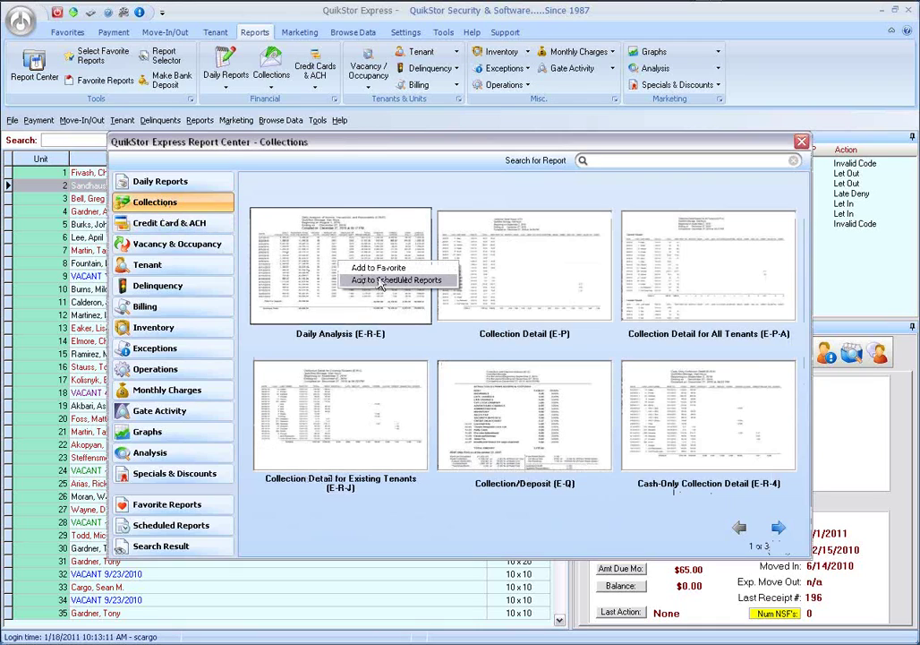
pyautogui.press('Escape')
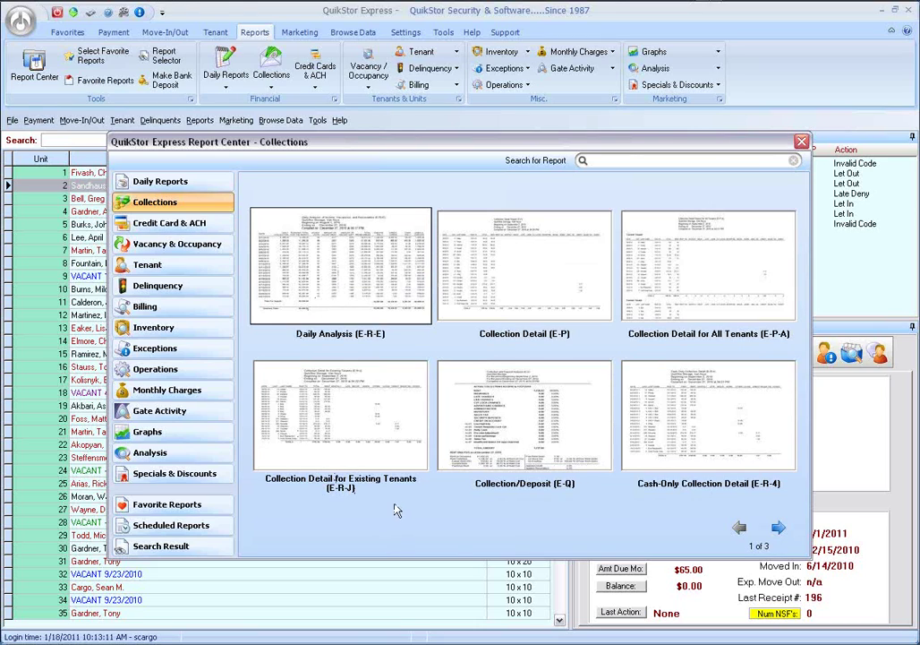
pyautogui.click(175, 505)
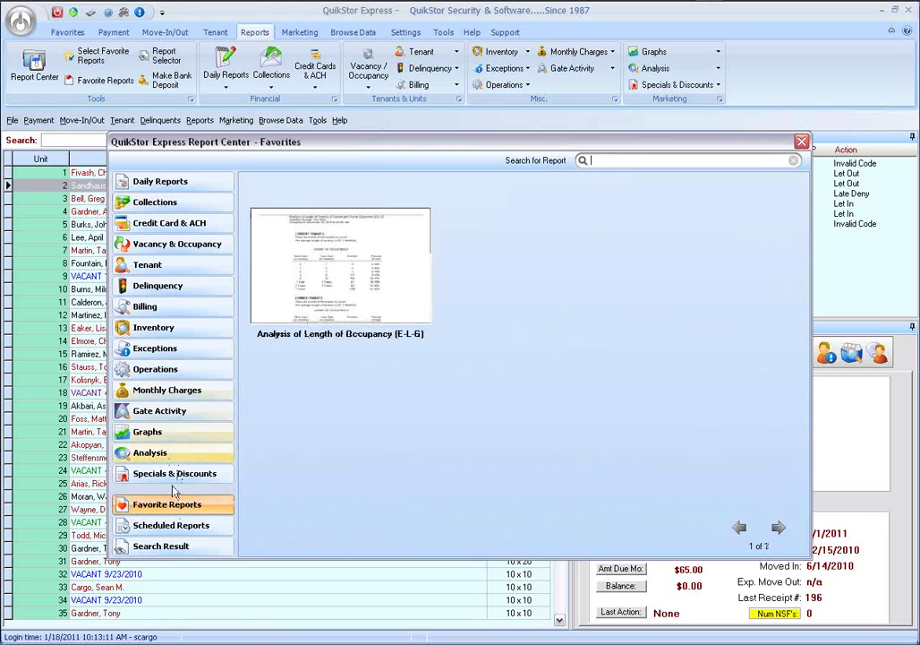
pyautogui.click(170, 528)
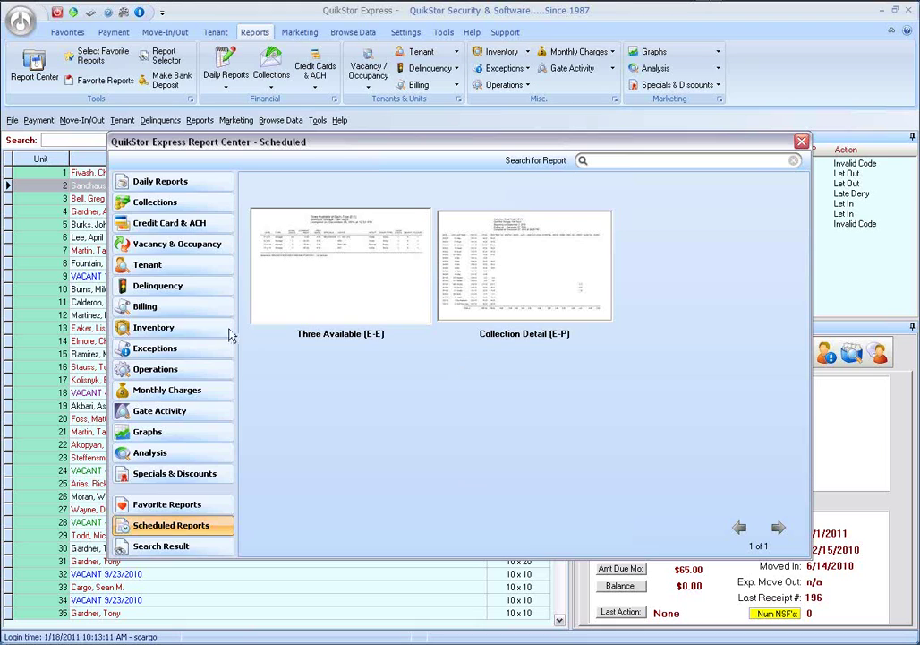
# Step: Browse the Daily Reports and Collections categories, view and close the enlarged Collection Detail (E-P) sample, and return to Daily Reports
pyautogui.click(156, 189)
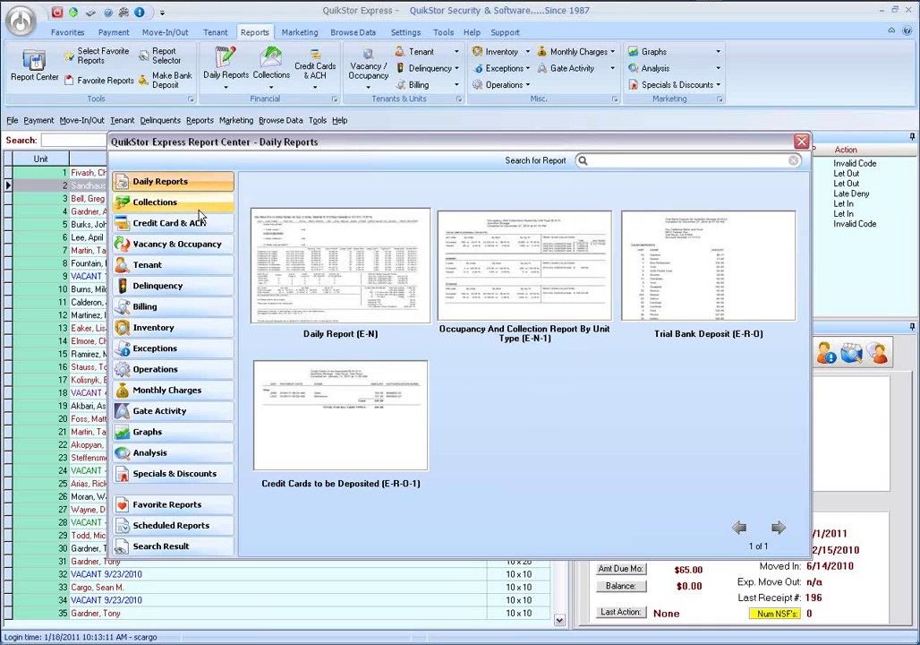
pyautogui.click(158, 205)
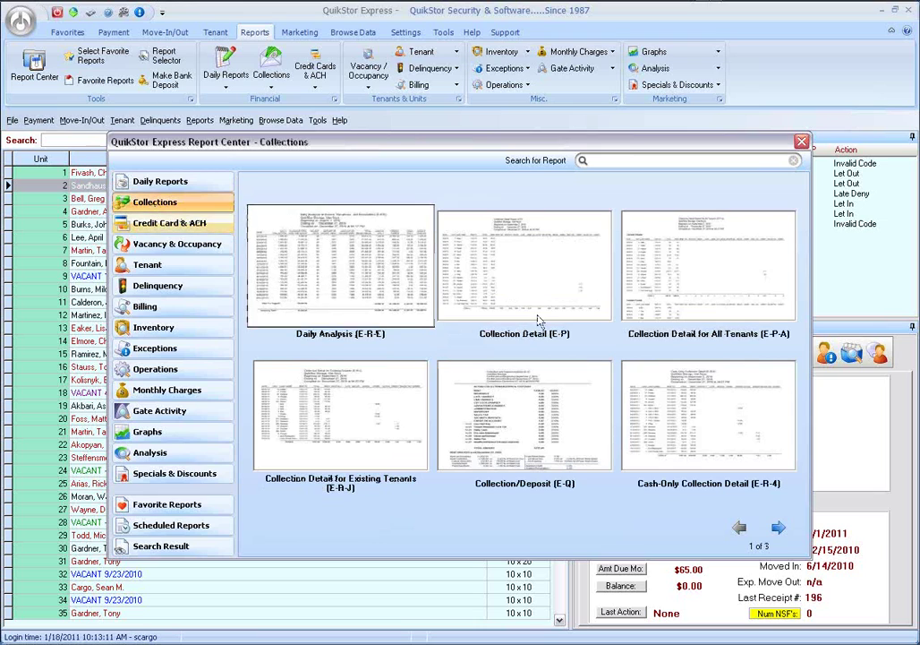
pyautogui.click(566, 299)
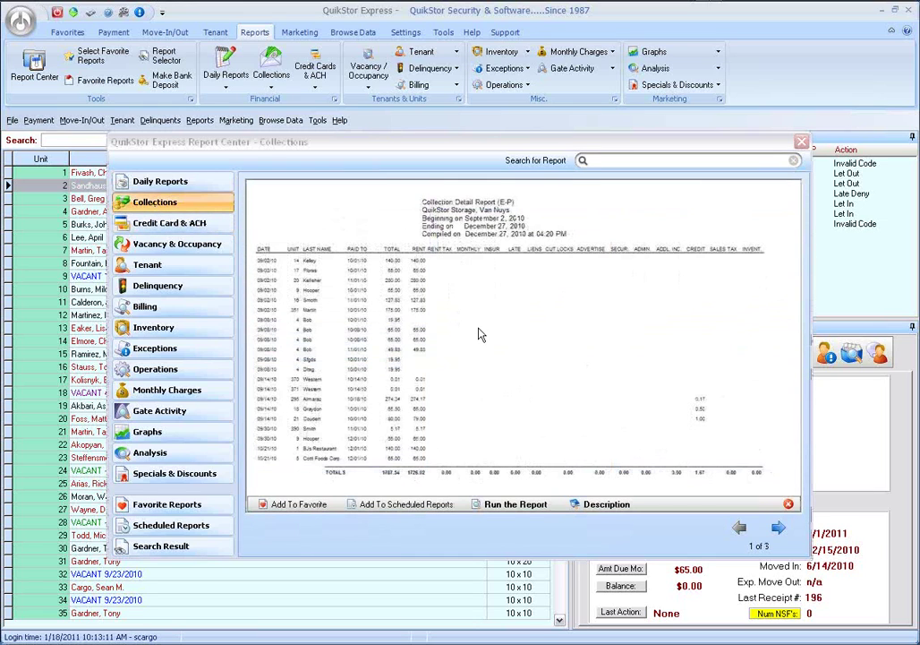
pyautogui.click(479, 334)
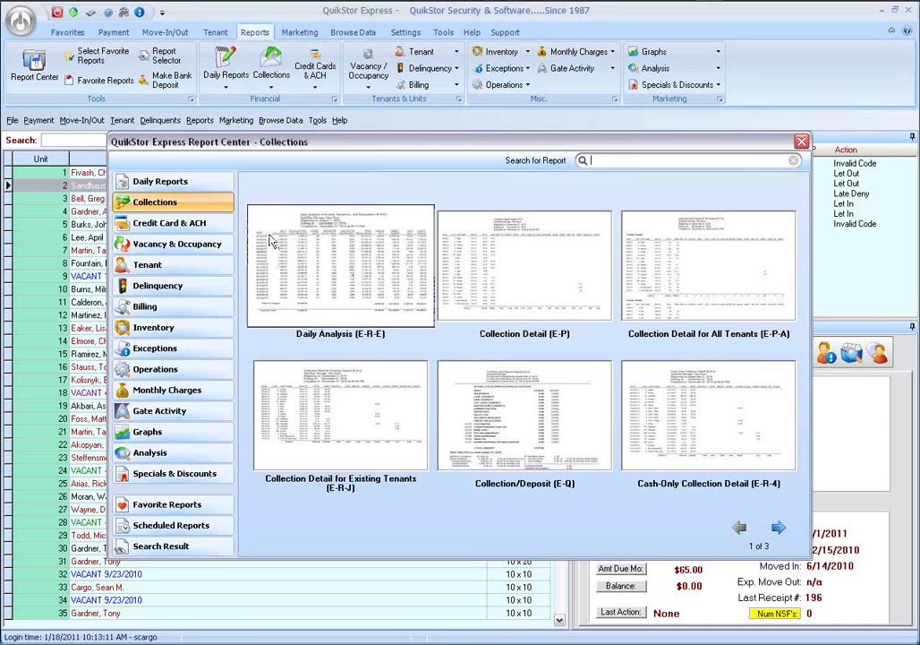
pyautogui.click(163, 185)
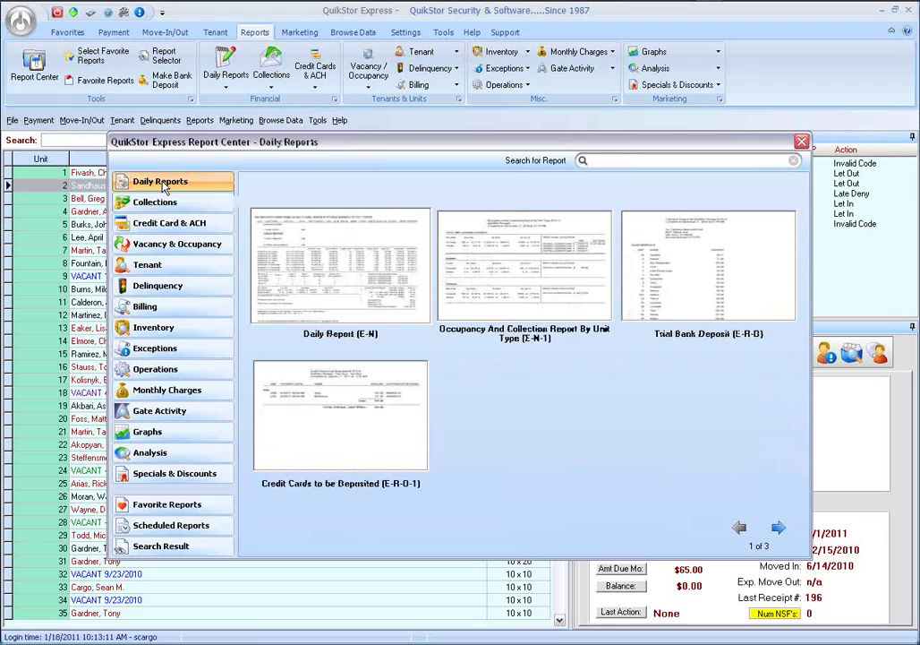